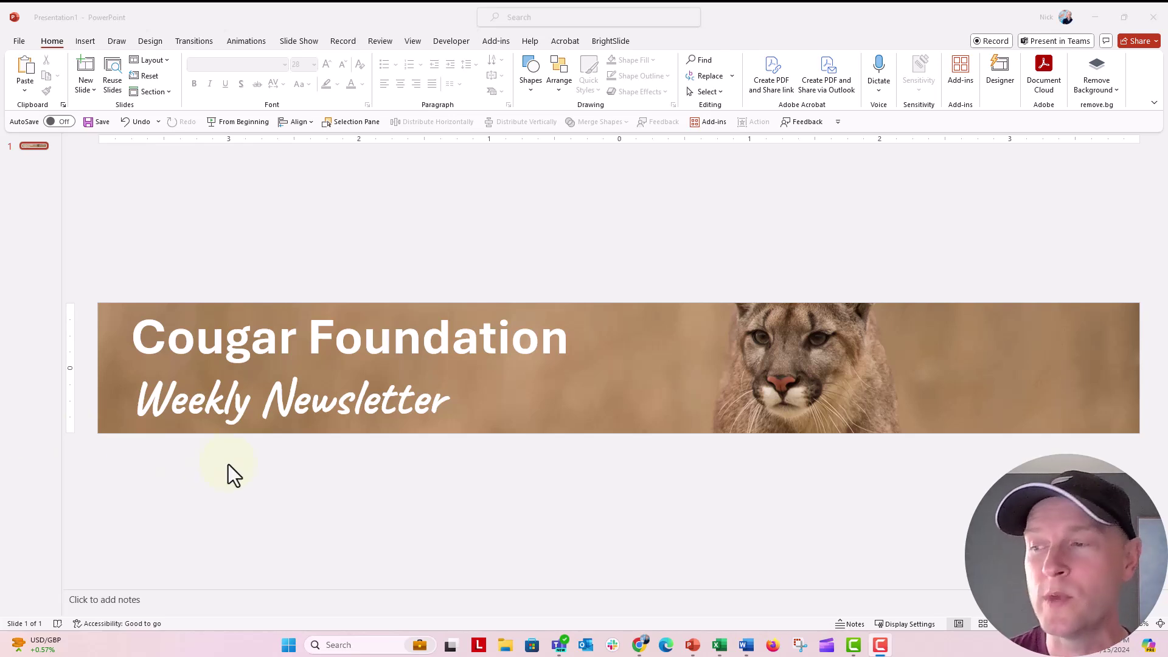
# Step: Inspect the cougar banner's title text box and picture, then deselect them
pyautogui.click(883, 320)
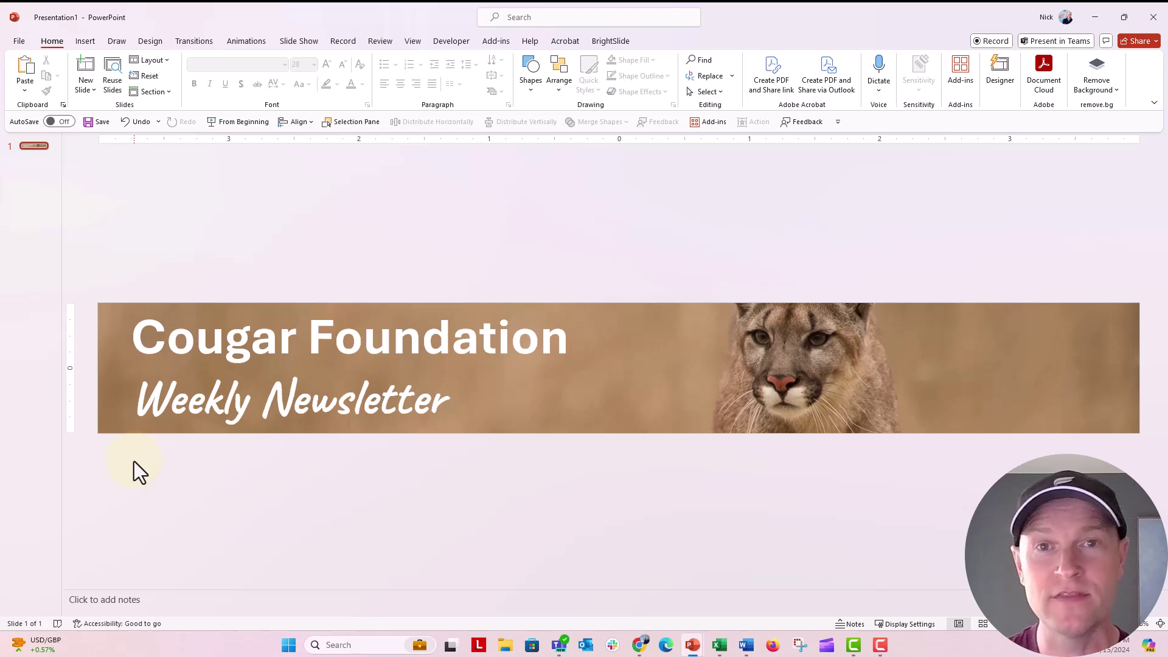
pyautogui.click(143, 333)
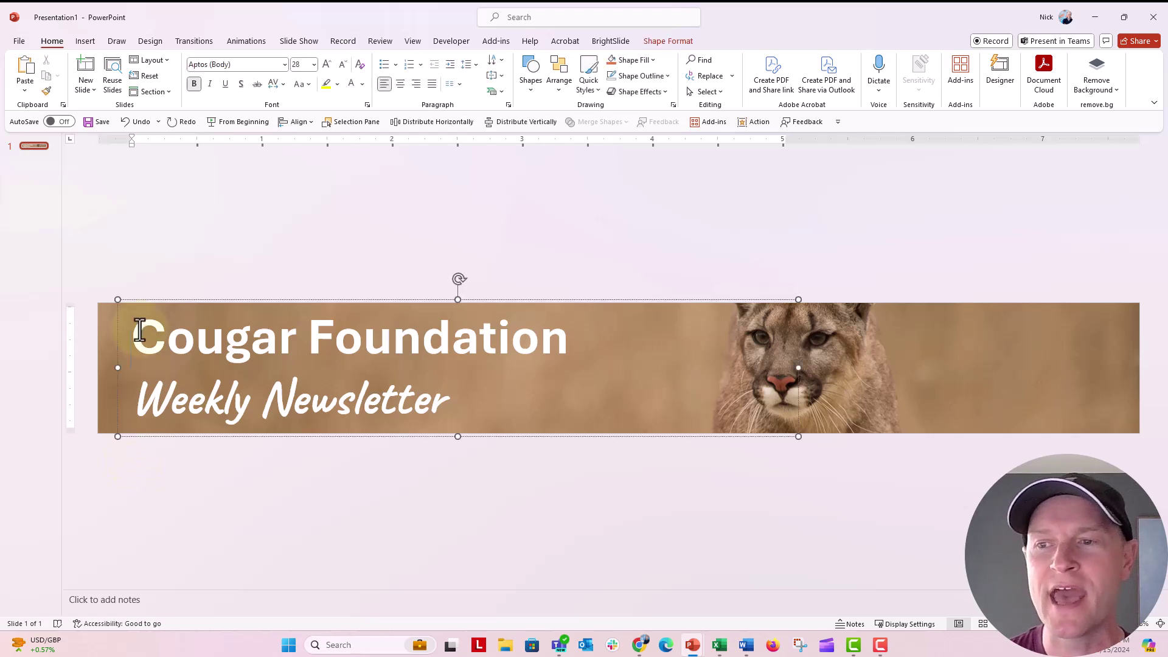
pyautogui.click(105, 322)
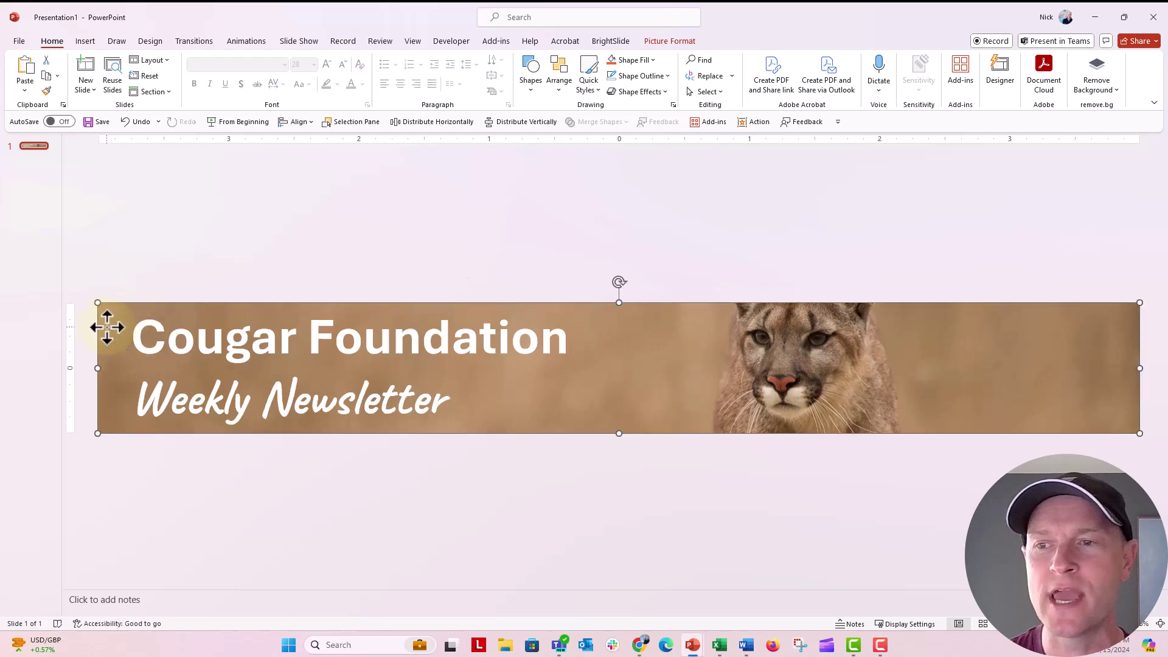
pyautogui.press('Escape')
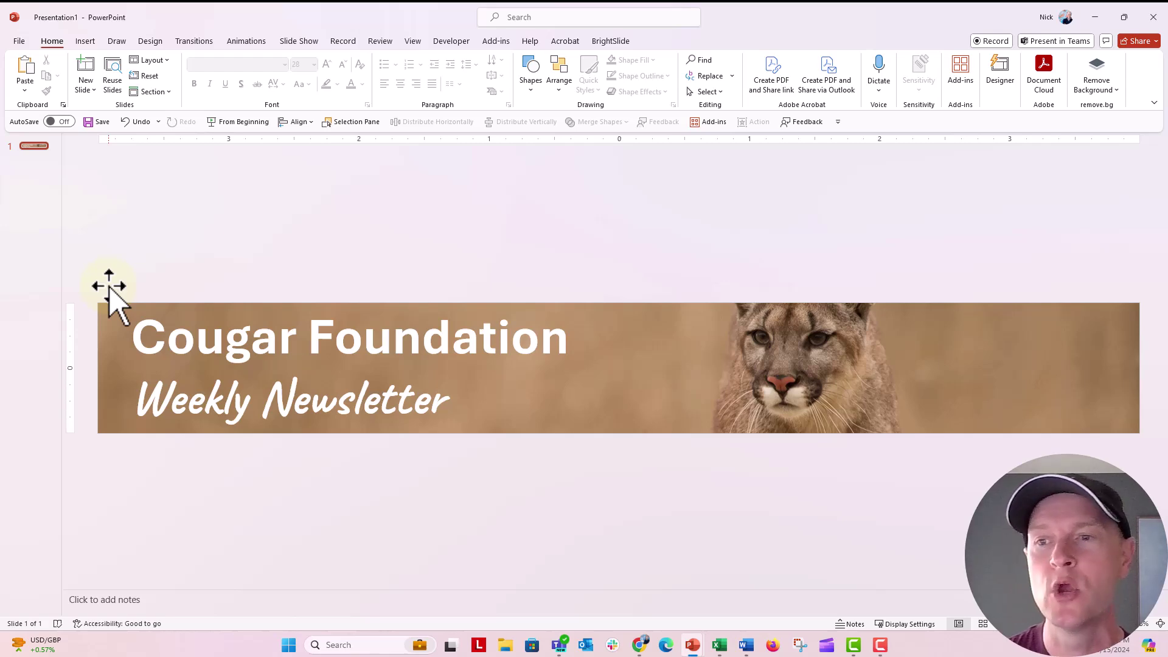
# Step: Create a new blank presentation and switch its slide to the Blank layout
pyautogui.click(20, 42)
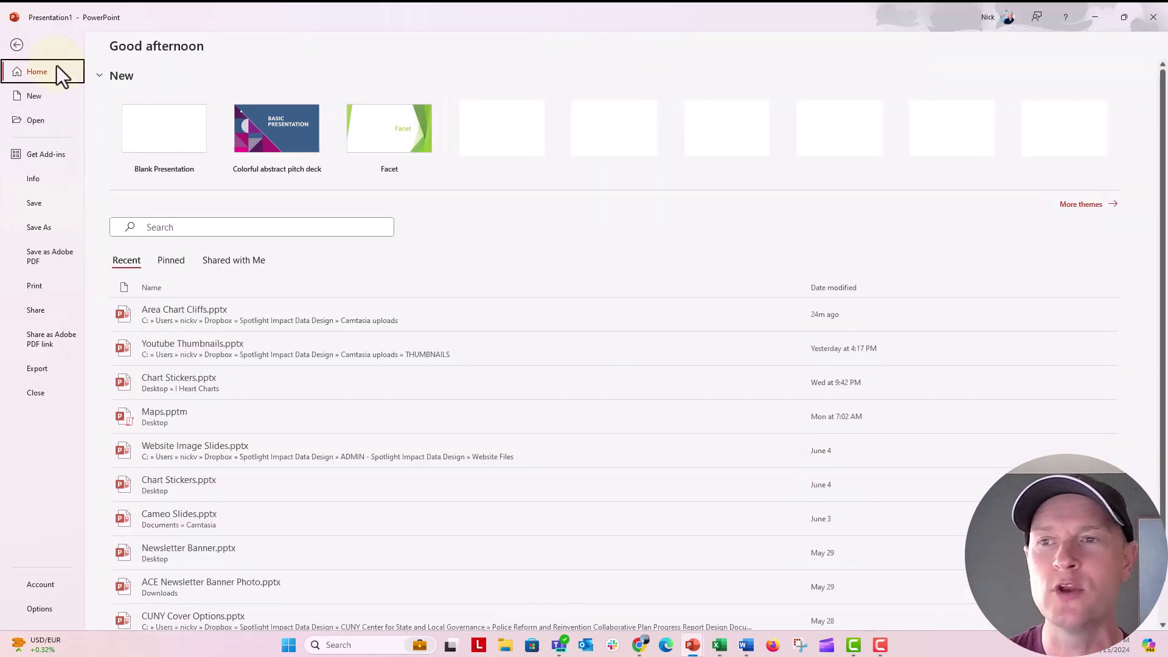
pyautogui.click(151, 126)
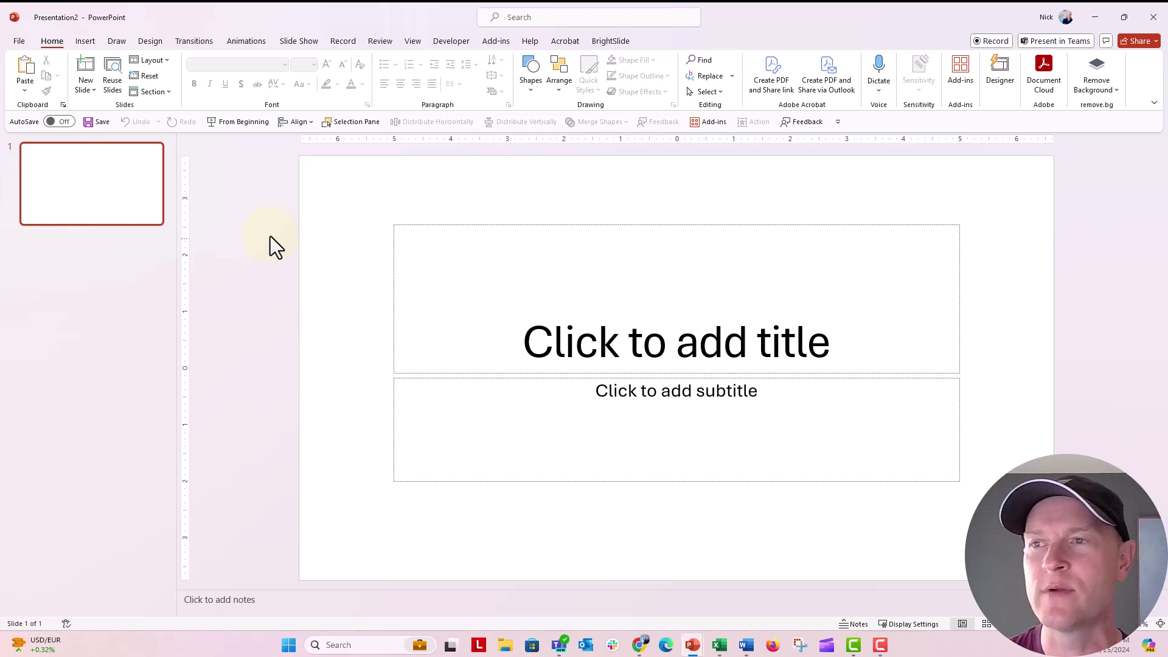
pyautogui.click(168, 59)
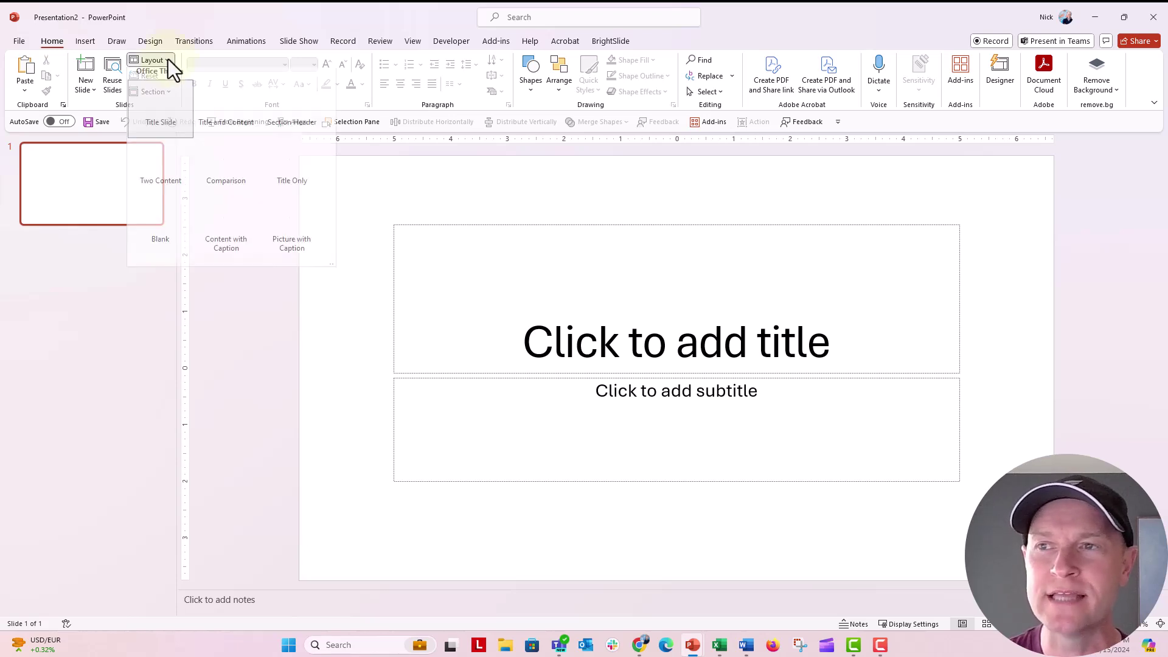
pyautogui.click(182, 228)
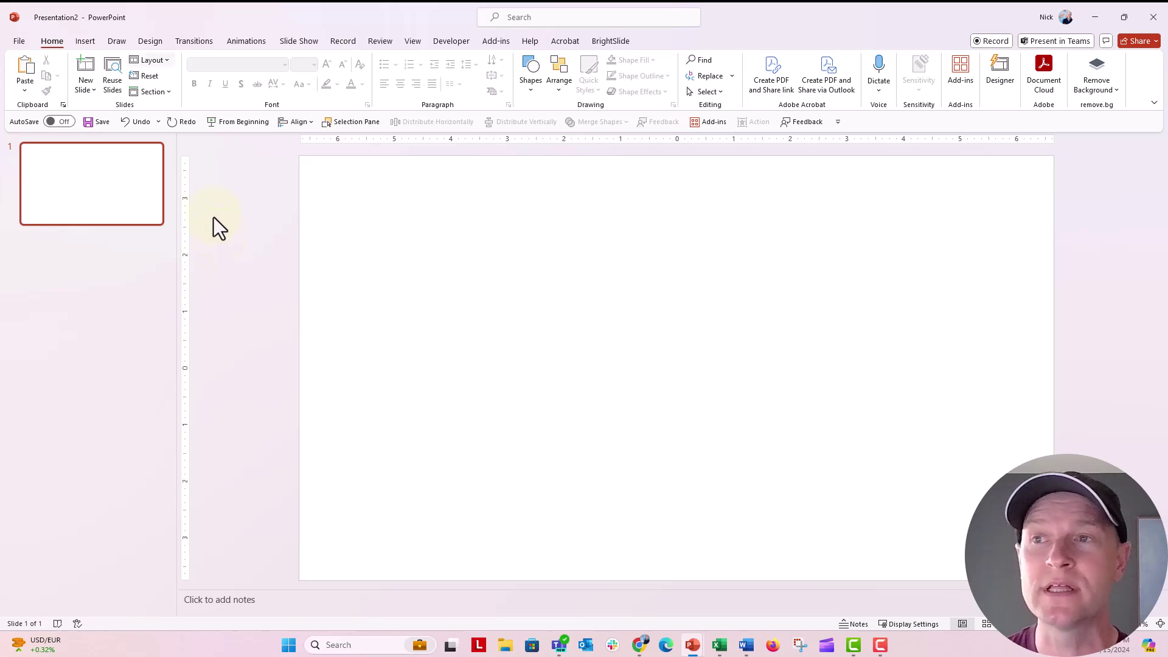
# Step: Set a custom 8 × 2 in slide size with landscape notes, choosing Maximize
pyautogui.click(158, 46)
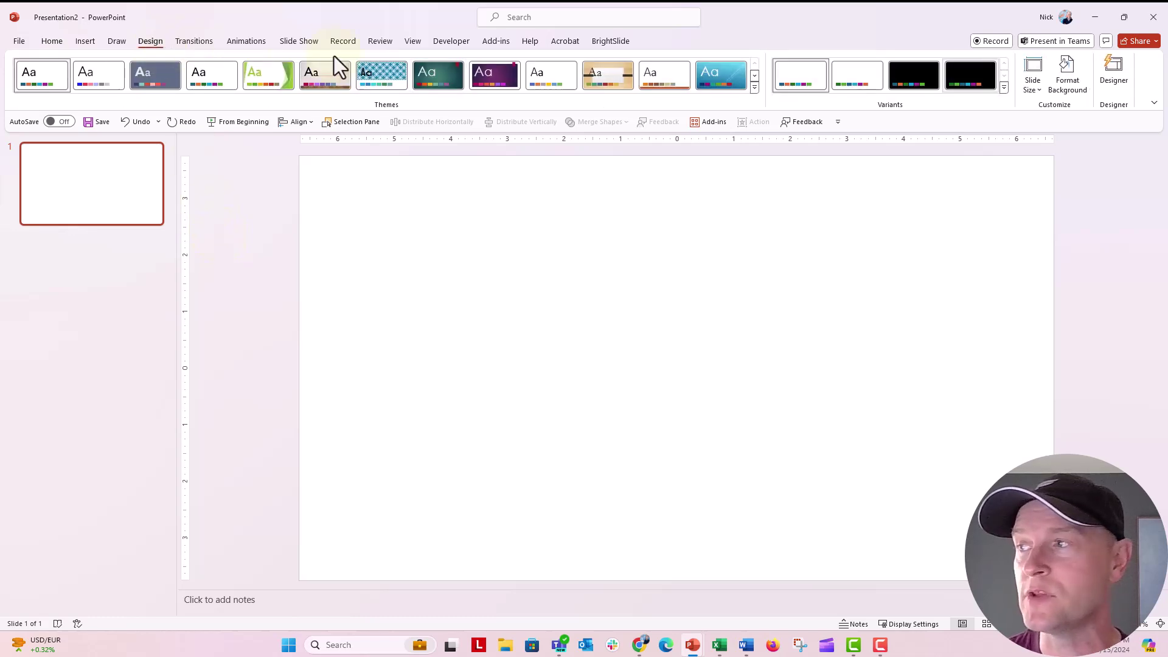
pyautogui.click(1026, 94)
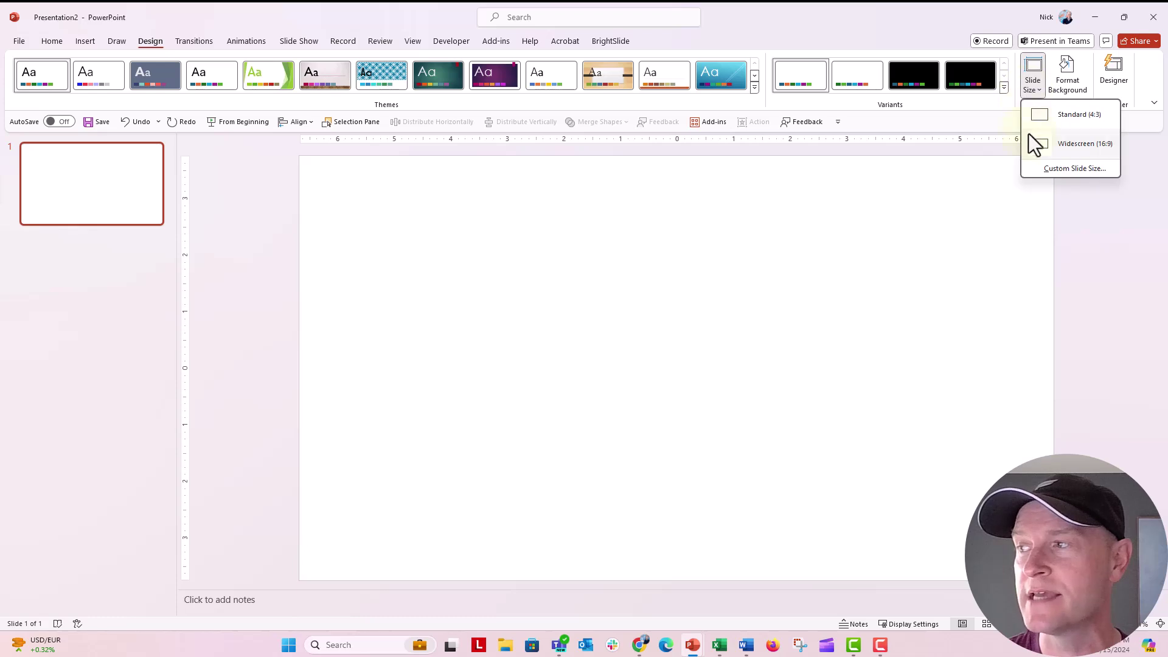
pyautogui.click(1030, 166)
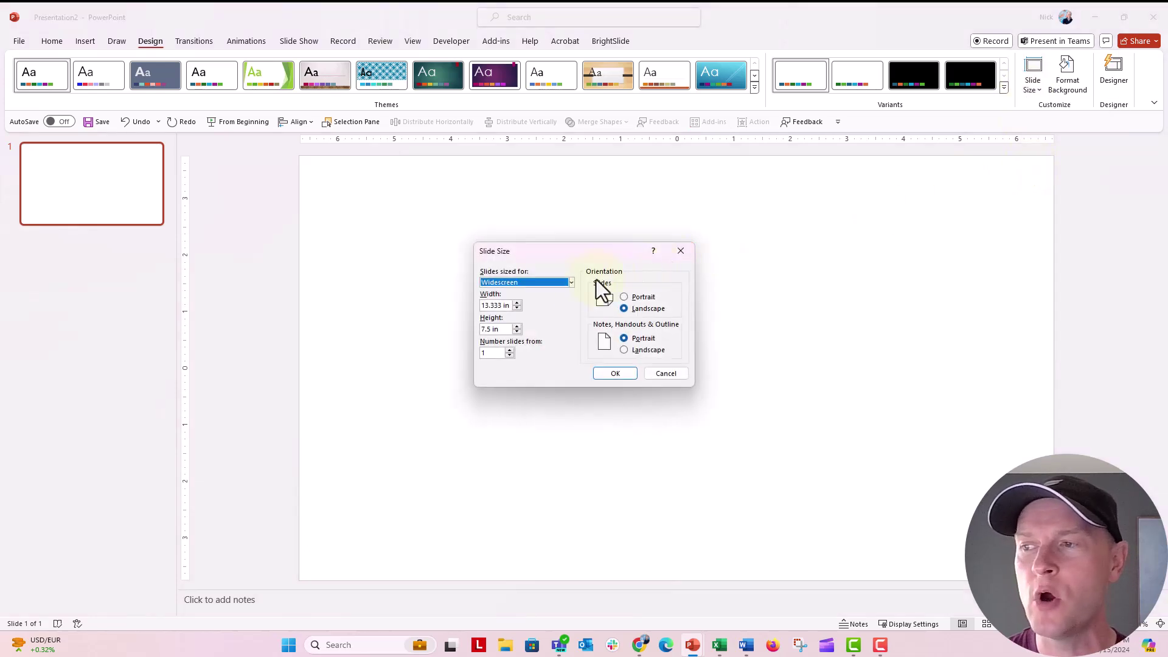
pyautogui.click(572, 283)
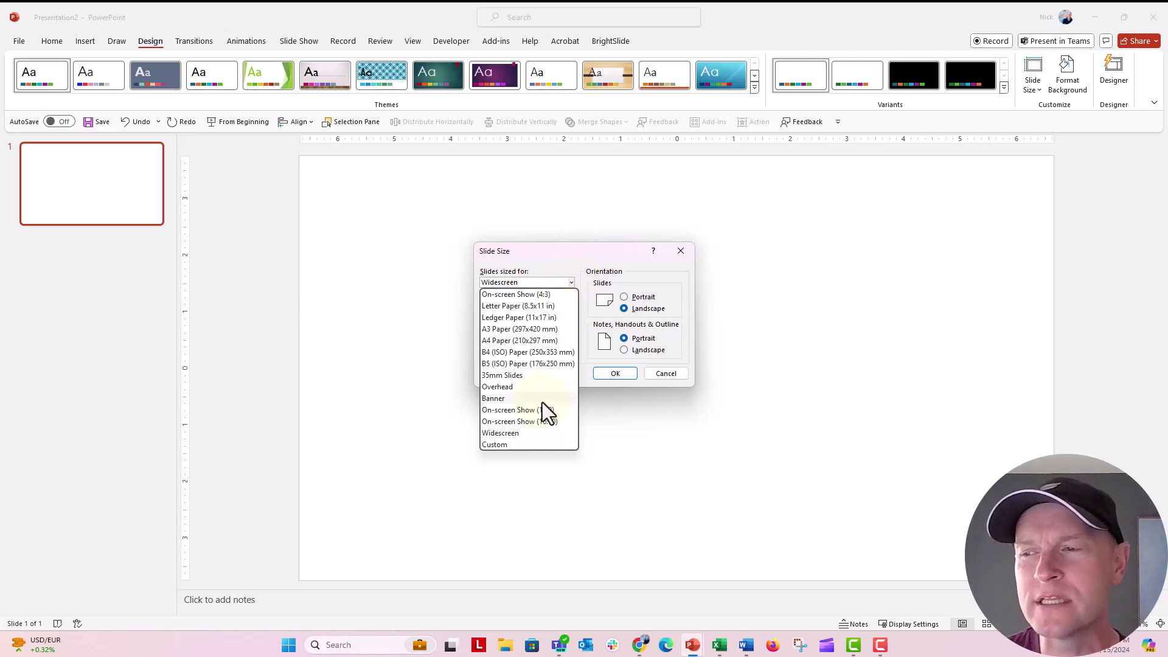
pyautogui.click(531, 444)
pyautogui.press('Tab')
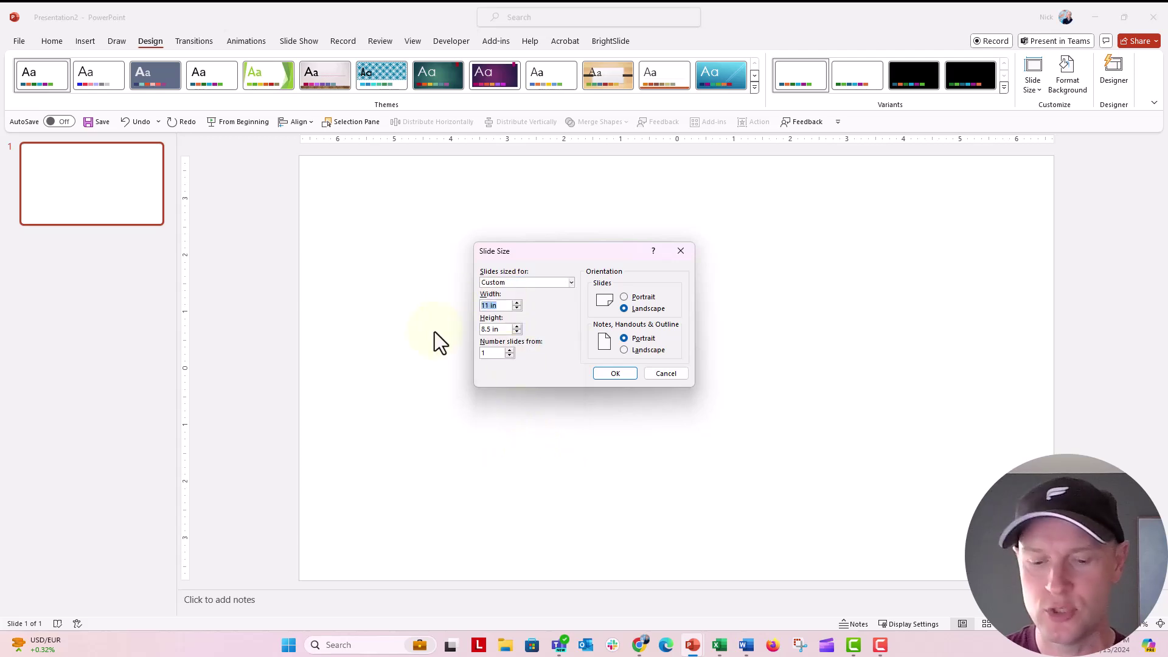
pyautogui.write('8')
pyautogui.press('Tab')
pyautogui.write('2')
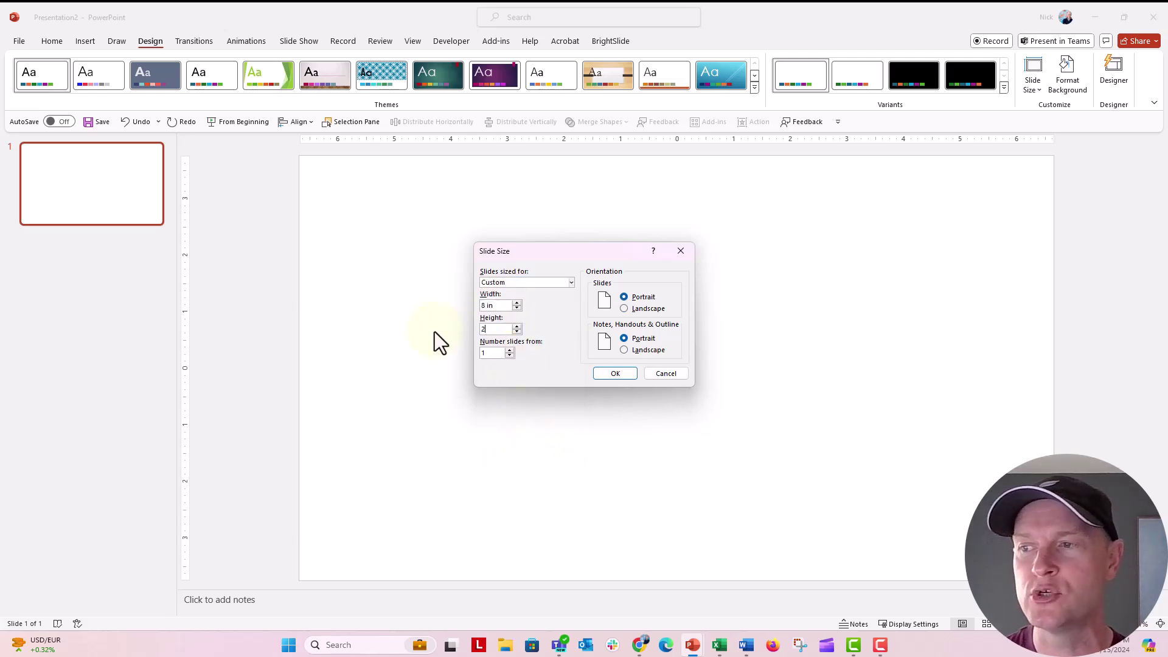
pyautogui.click(640, 352)
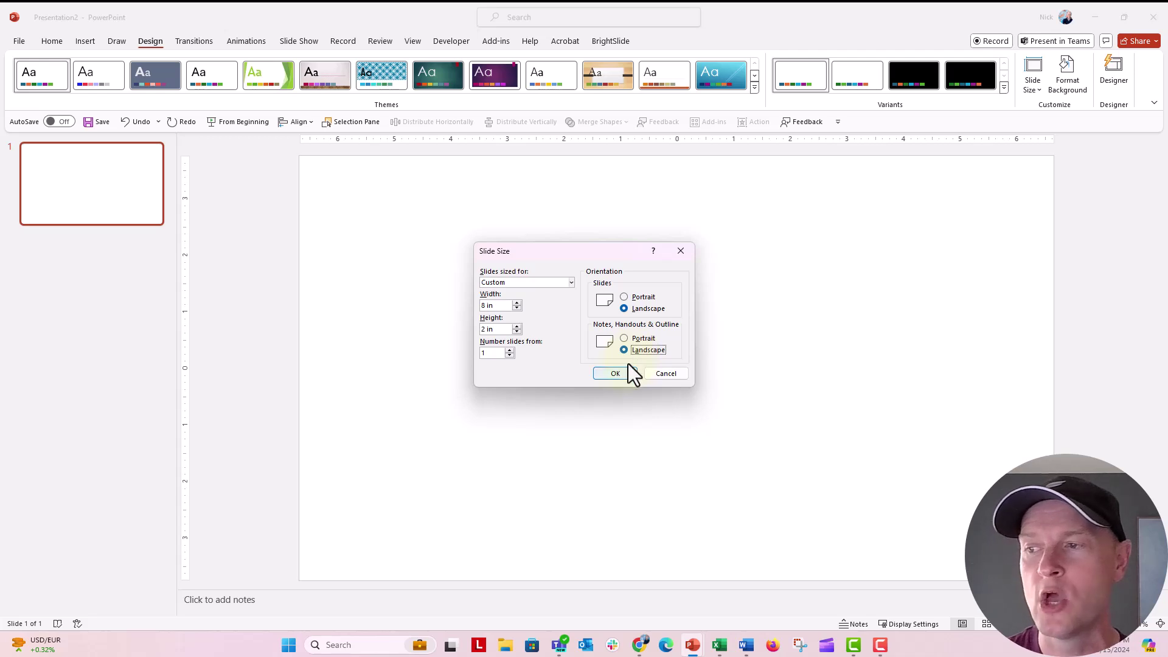
pyautogui.click(623, 373)
pyautogui.click(541, 359)
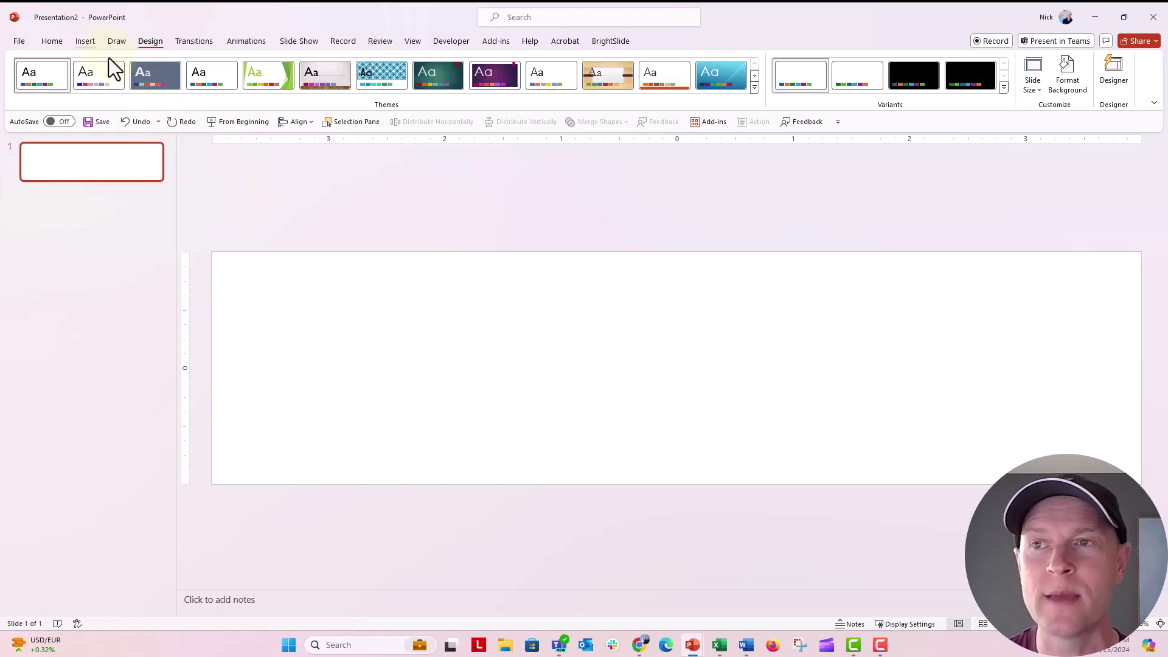
# Step: Insert the second stock photo from a 'parakeet' image search onto the slide
pyautogui.click(92, 41)
pyautogui.click(123, 95)
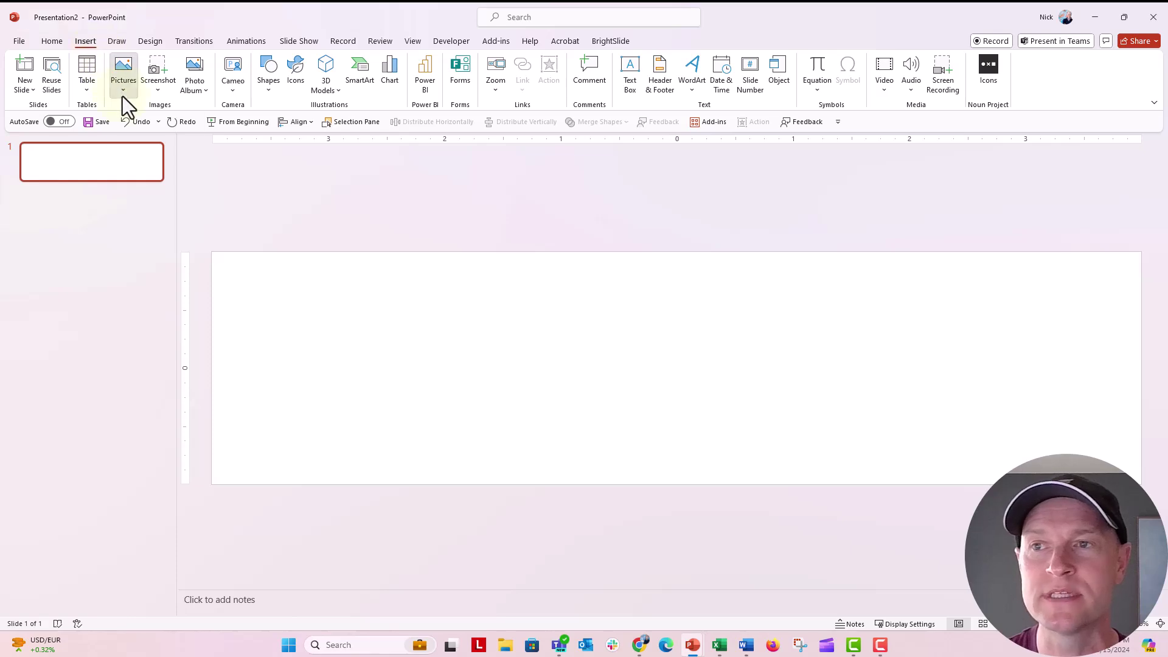
pyautogui.click(167, 159)
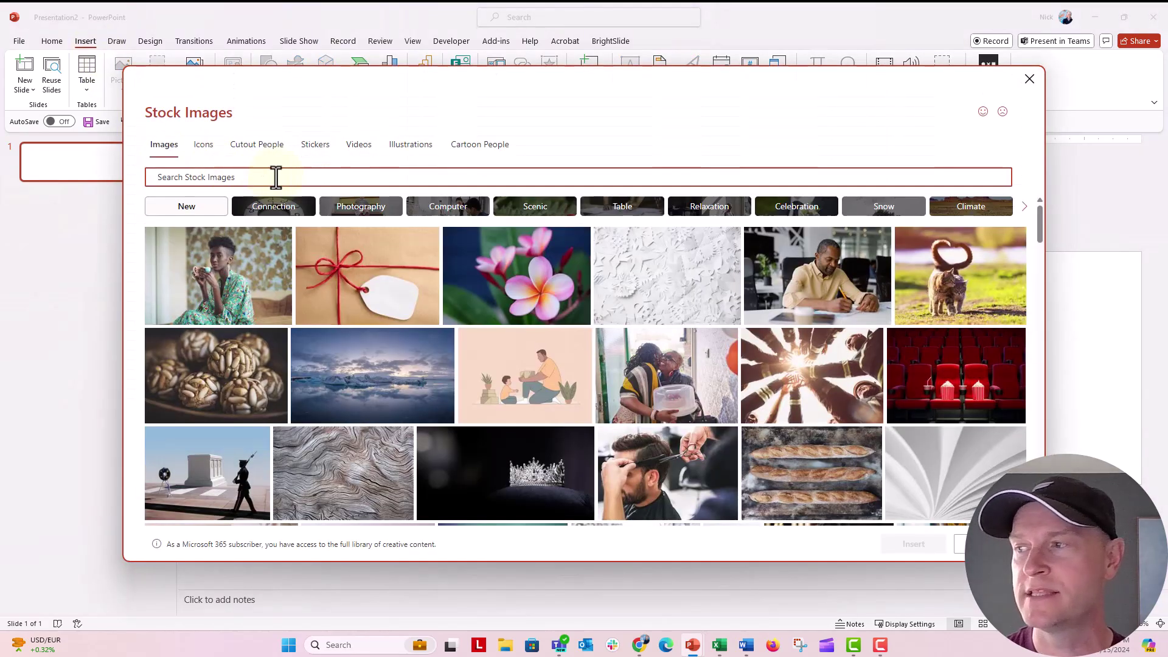
pyautogui.click(276, 177)
pyautogui.write('parakeet')
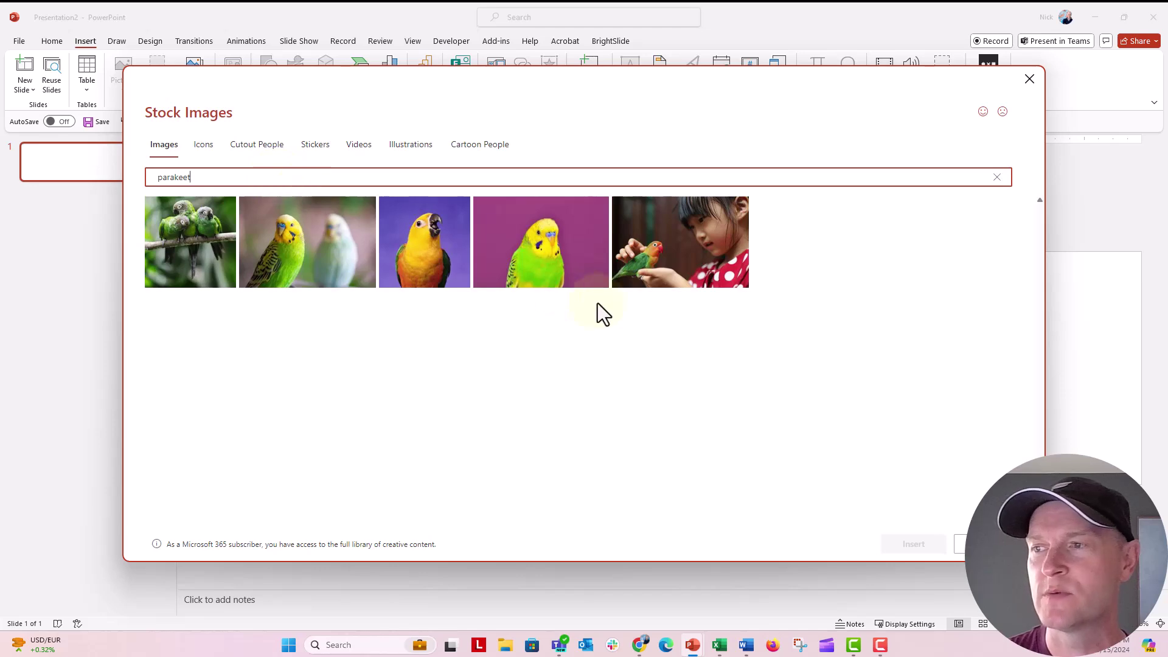
pyautogui.click(298, 271)
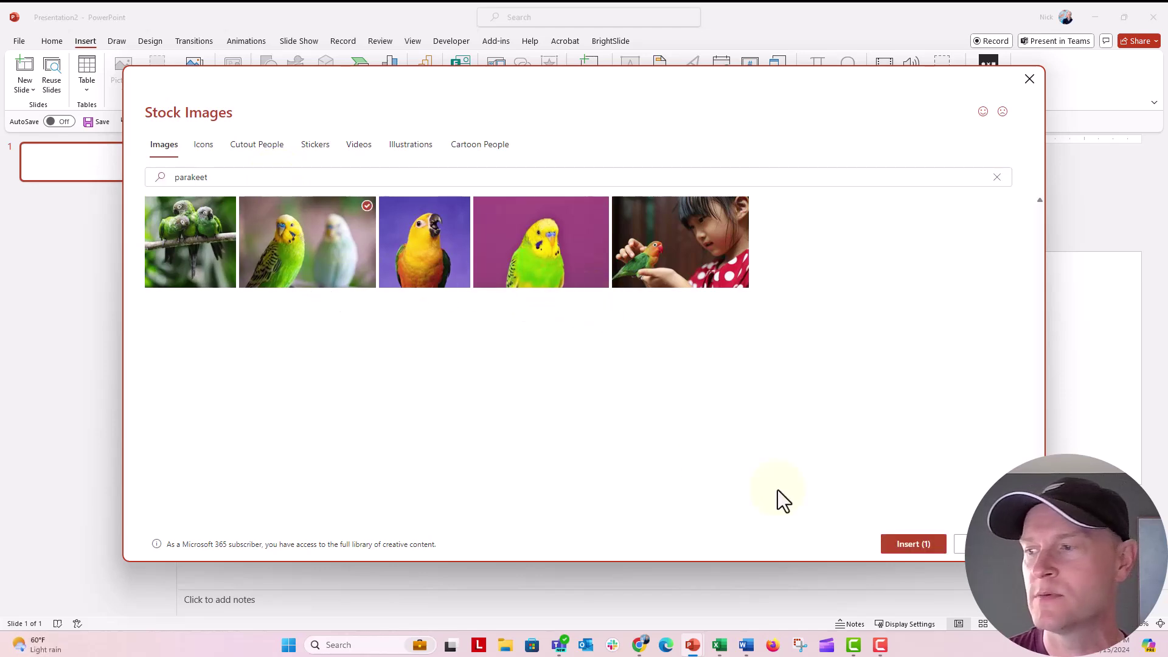
pyautogui.click(913, 543)
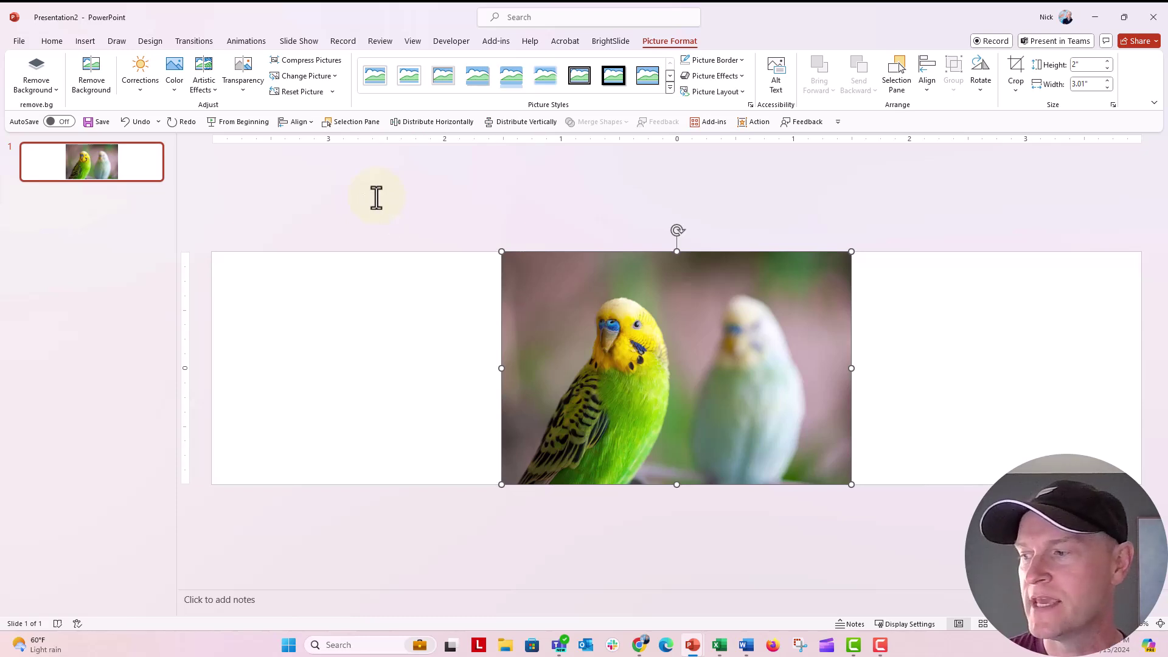
# Step: Align the parakeet photo to the left edge and enlarge it to 8.04 in wide
pyautogui.scroll(-4, 676, 368)
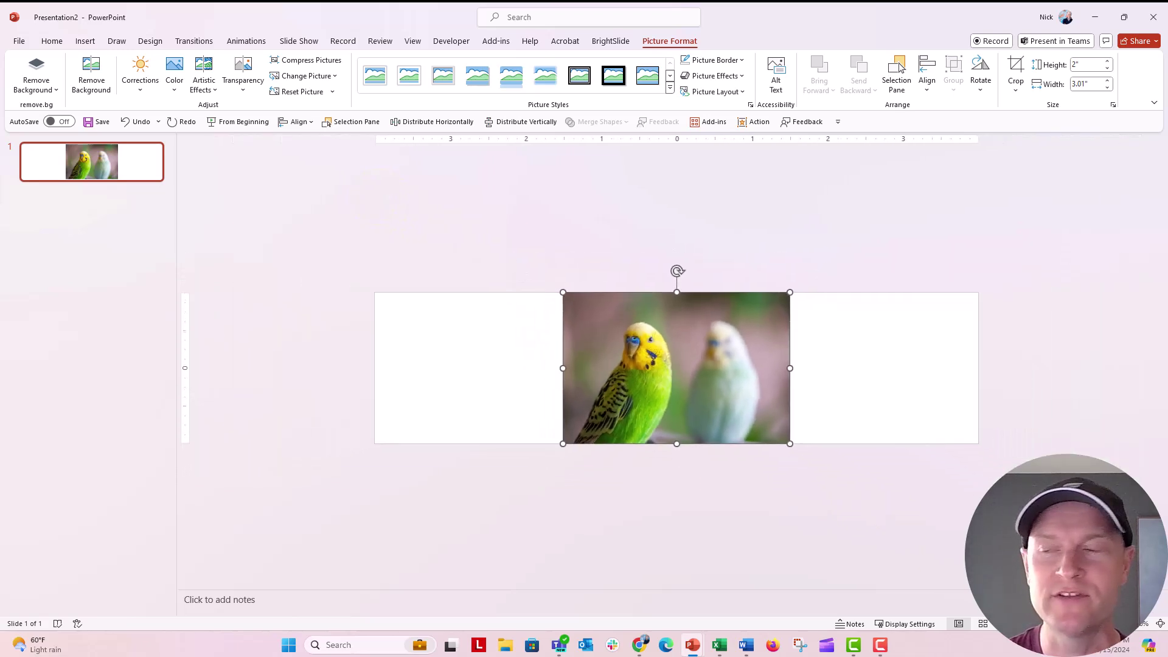
pyautogui.scroll(-4, 910, 544)
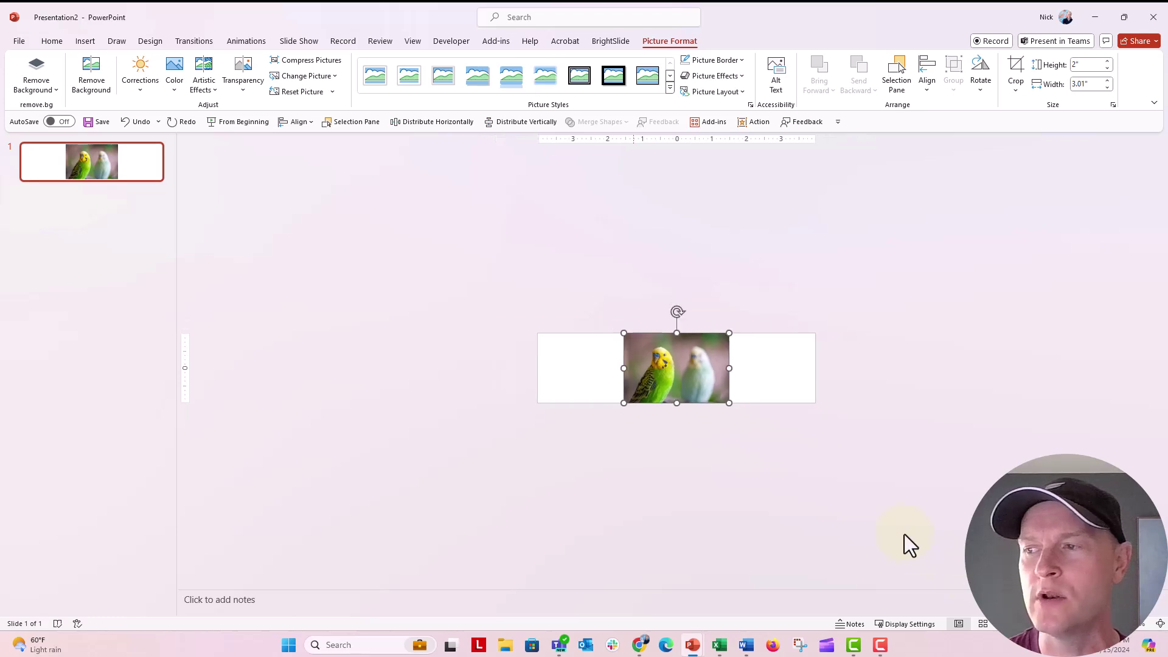
pyautogui.moveTo(648, 372); pyautogui.dragTo(562, 372)
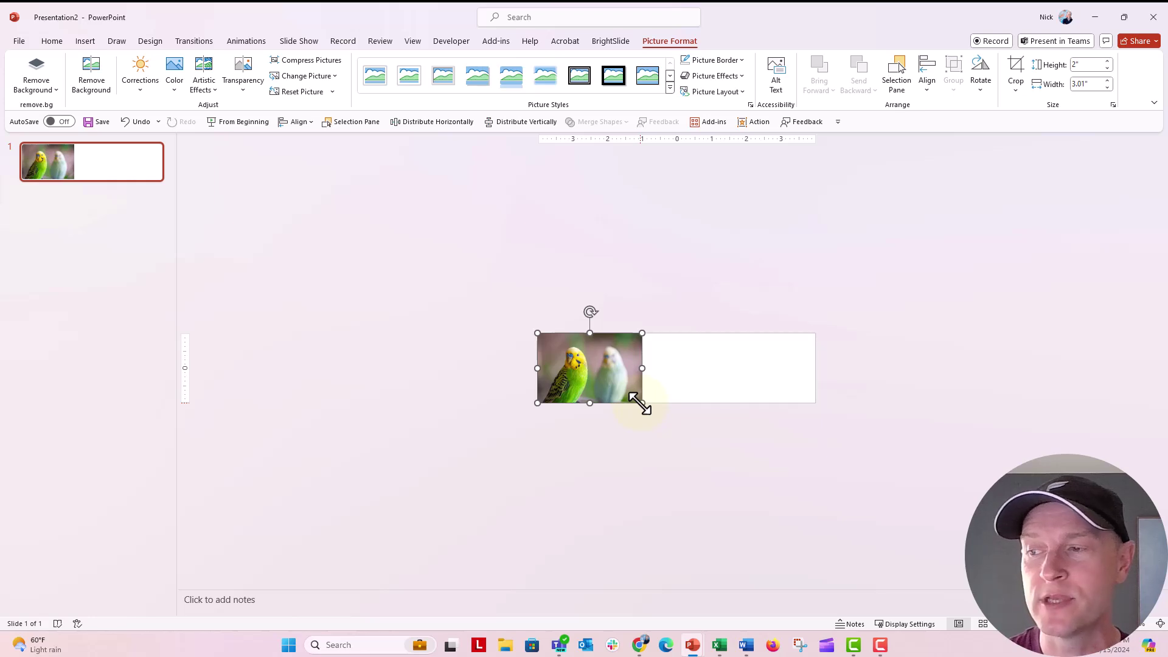
pyautogui.moveTo(642, 403); pyautogui.dragTo(815, 520)
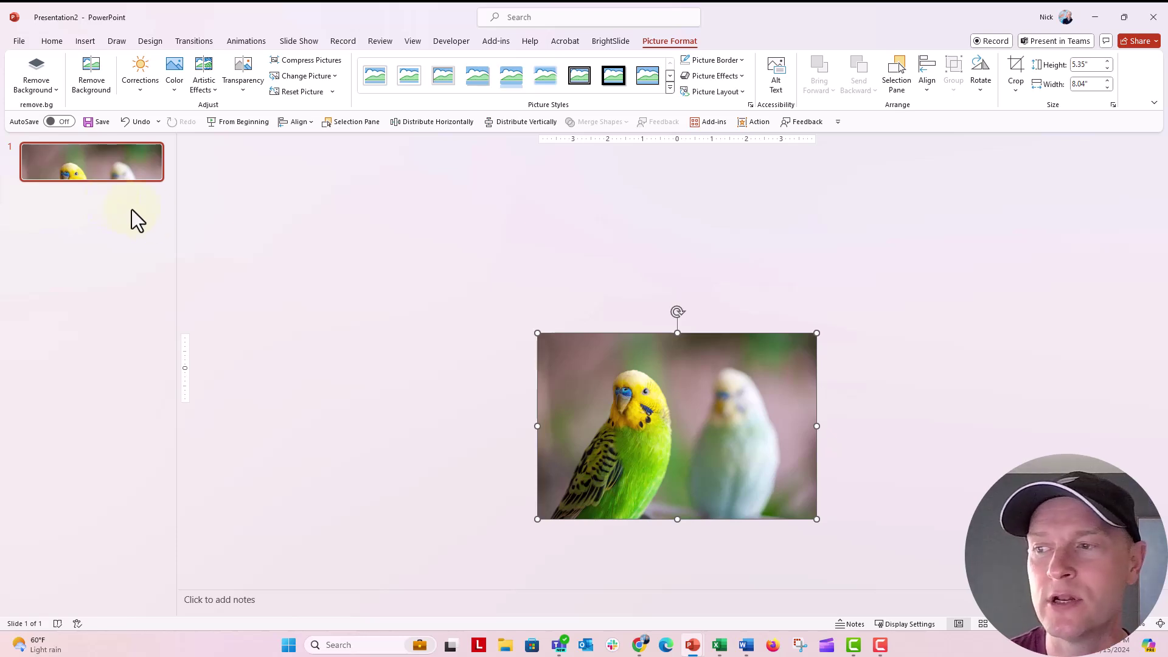
# Step: Shift the parakeet photo down a few steps so more of the birds' heads show
pyautogui.hotkey('ctrl', 'z')
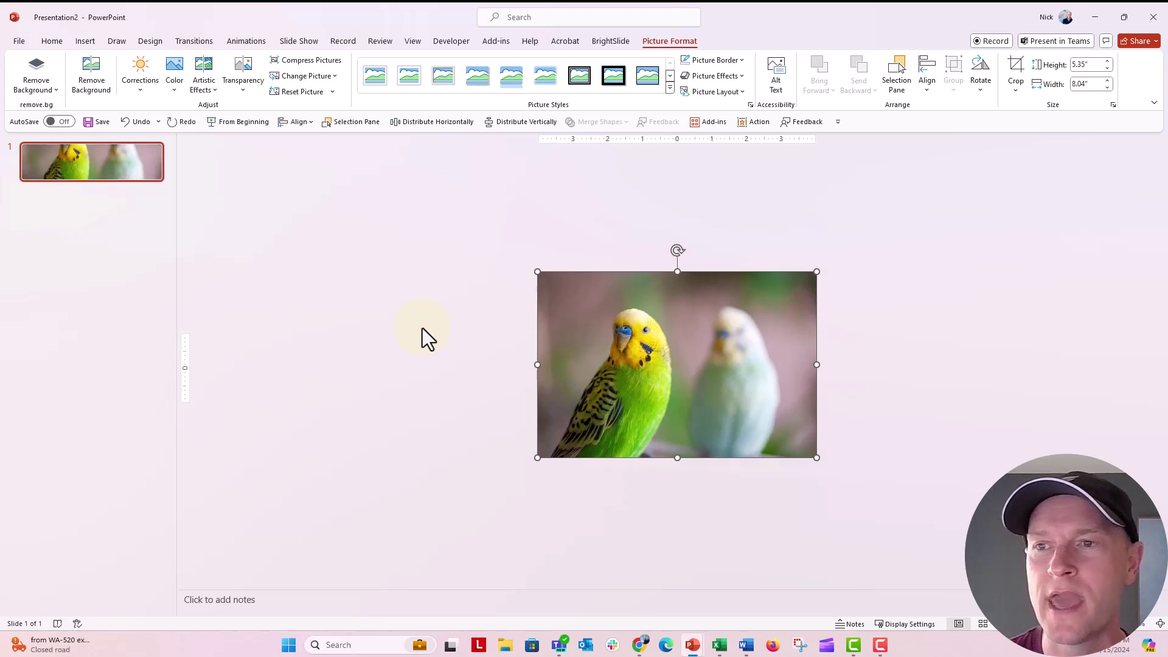
pyautogui.hotkey('ctrl', 'z')
pyautogui.hotkey('ctrl', 'z')
pyautogui.hotkey('ctrl', 'z')
pyautogui.hotkey('ctrl', 'z')
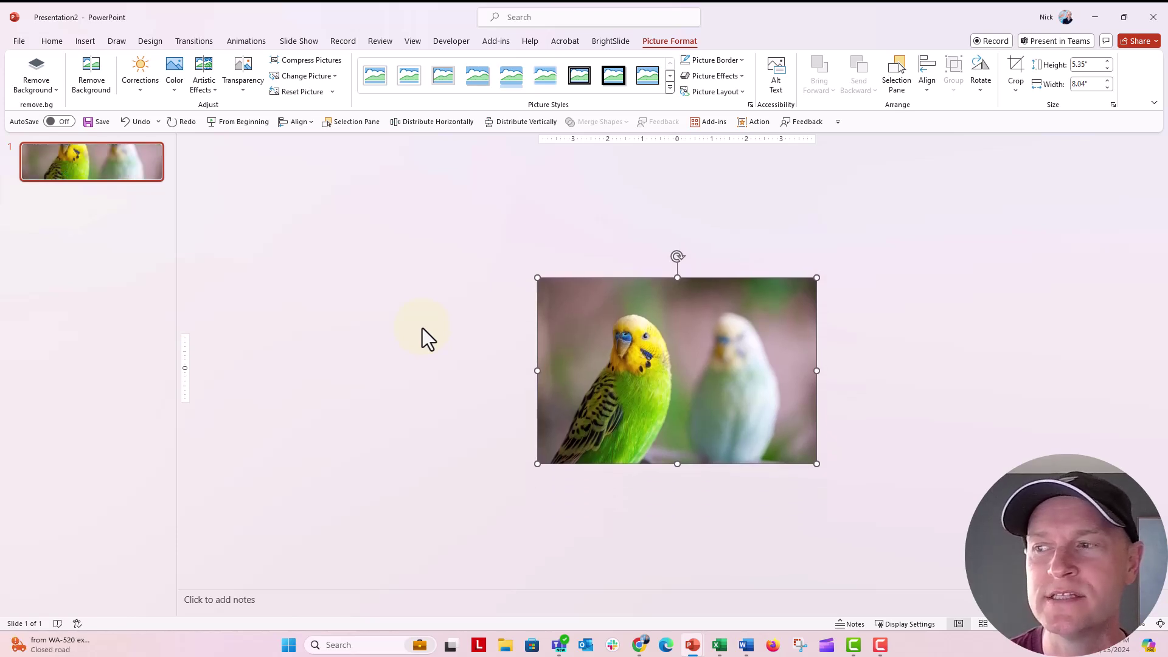
pyautogui.hotkey('ctrl', 'z')
pyautogui.hotkey('ctrl', 'z')
pyautogui.hotkey('ctrl', 'z')
pyautogui.hotkey('ctrl', 'z')
pyautogui.hotkey('ctrl', 'z')
pyautogui.hotkey('ctrl', 'z')
pyautogui.hotkey('ctrl', 'z')
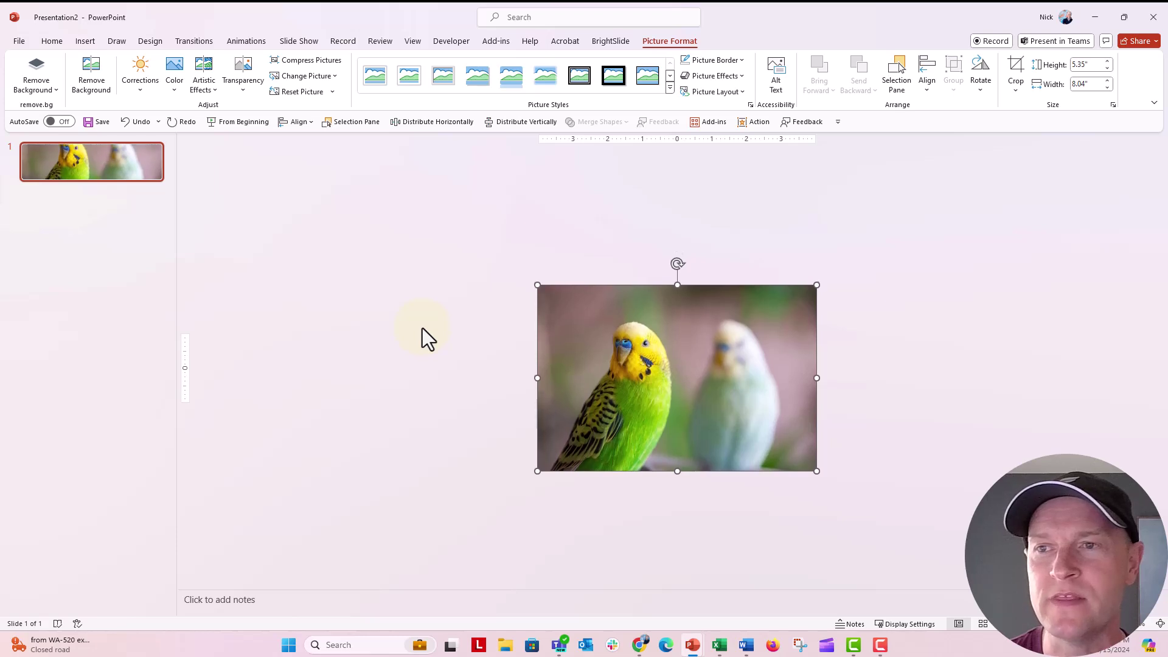
pyautogui.hotkey('ctrl', 'z')
pyautogui.hotkey('ctrl', 'z')
pyautogui.hotkey('ctrl', 'z')
pyautogui.hotkey('ctrl', 'z')
pyautogui.hotkey('ctrl', 'z')
pyautogui.hotkey('ctrl', 'z')
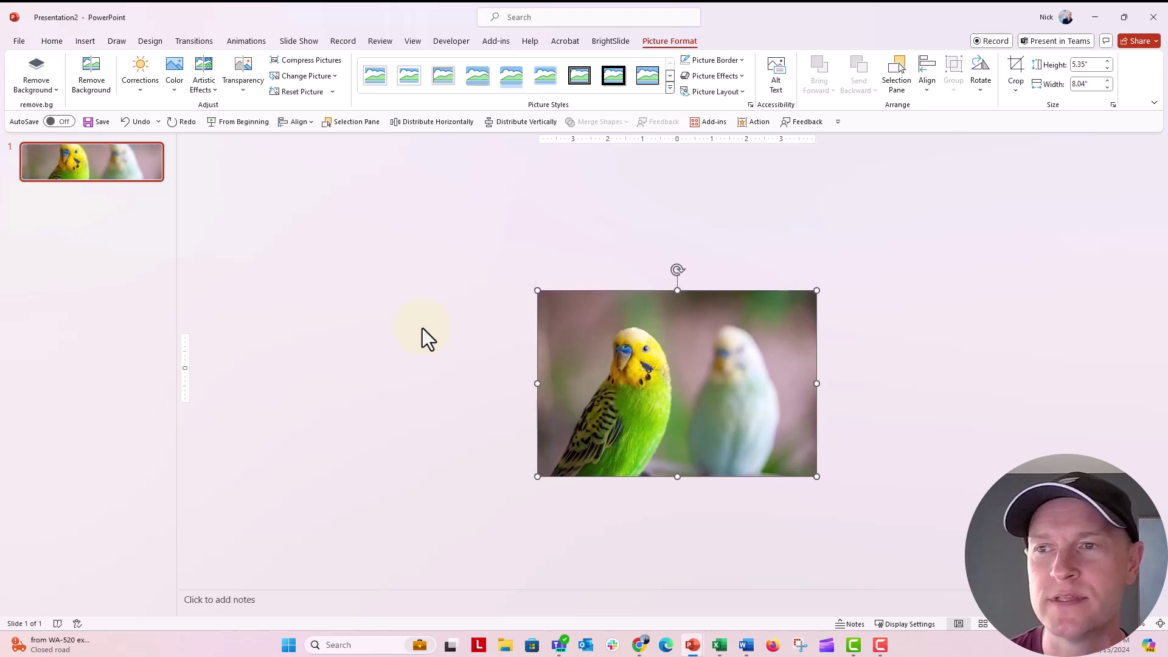
pyautogui.hotkey('ctrl', 'z')
pyautogui.hotkey('ctrl', 'z')
pyautogui.hotkey('ctrl', 'z')
pyautogui.hotkey('ctrl', 'z')
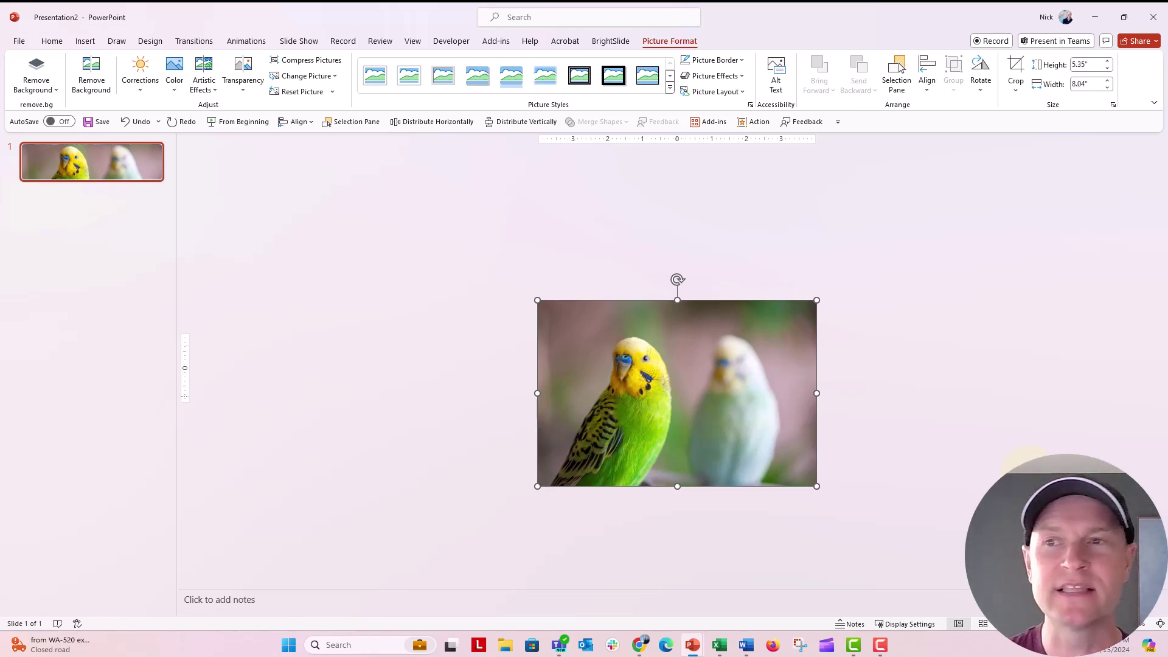
# Step: Save just this slide as JPEG file PARAKEET on the Desktop
pyautogui.click(19, 41)
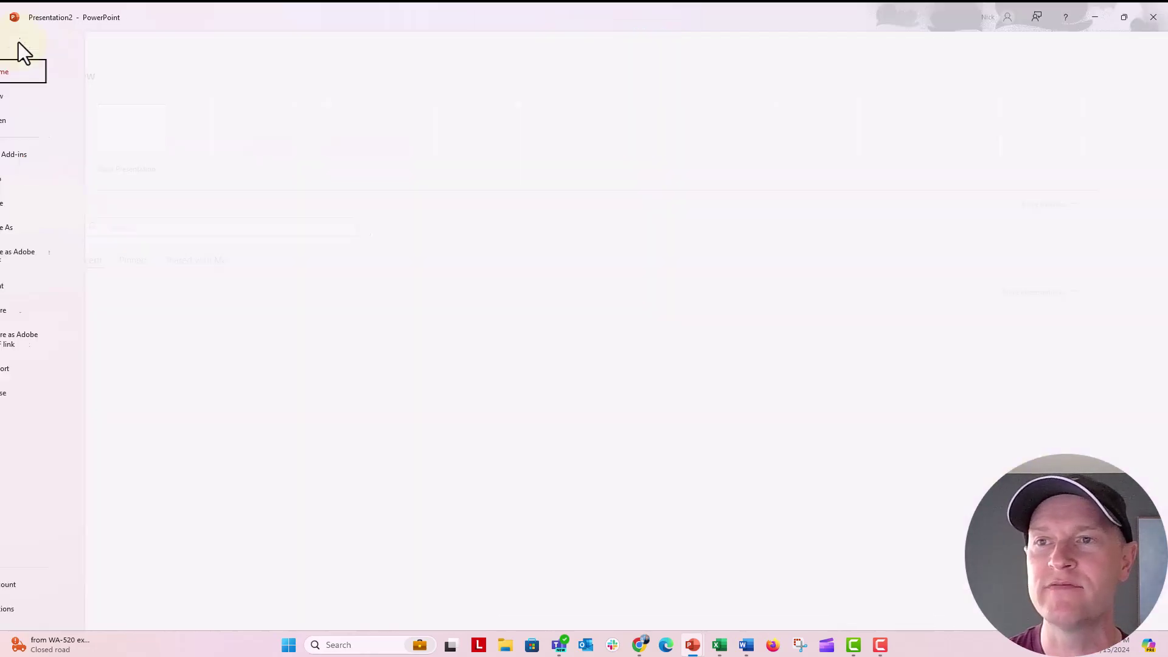
pyautogui.click(49, 233)
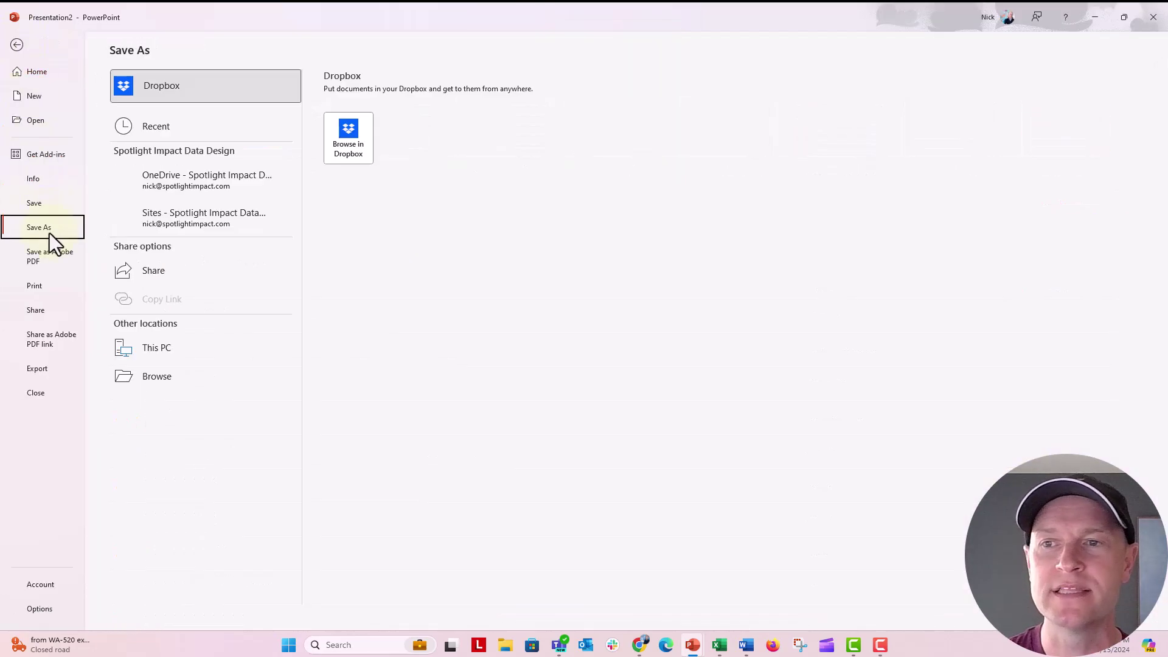
pyautogui.click(237, 404)
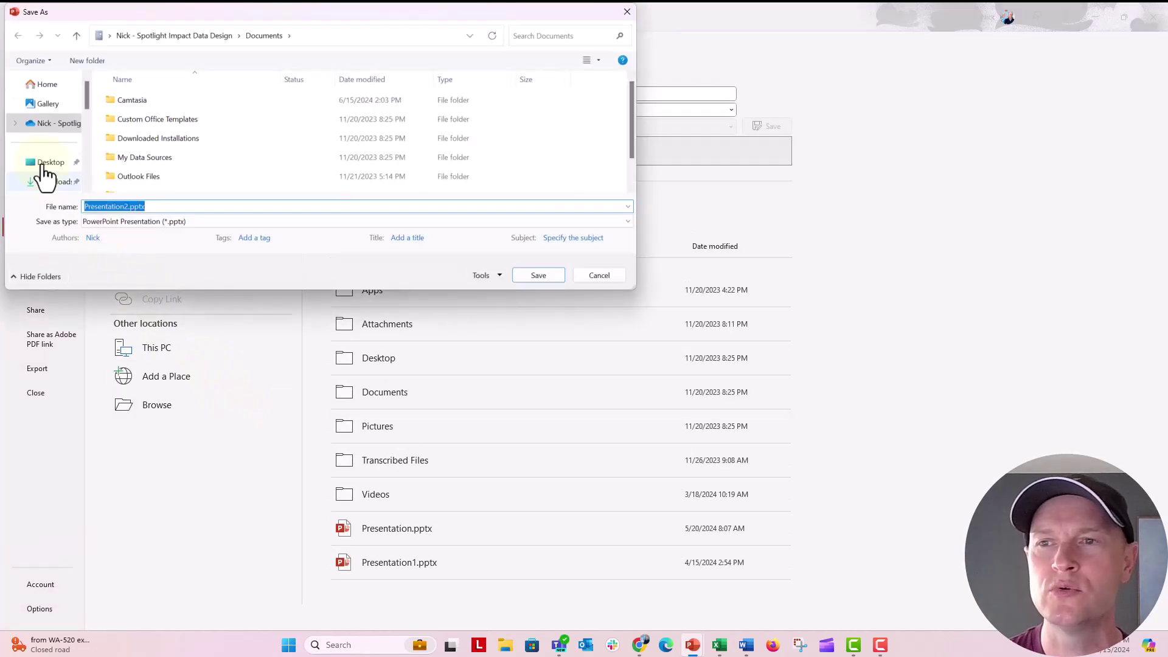
pyautogui.click(44, 167)
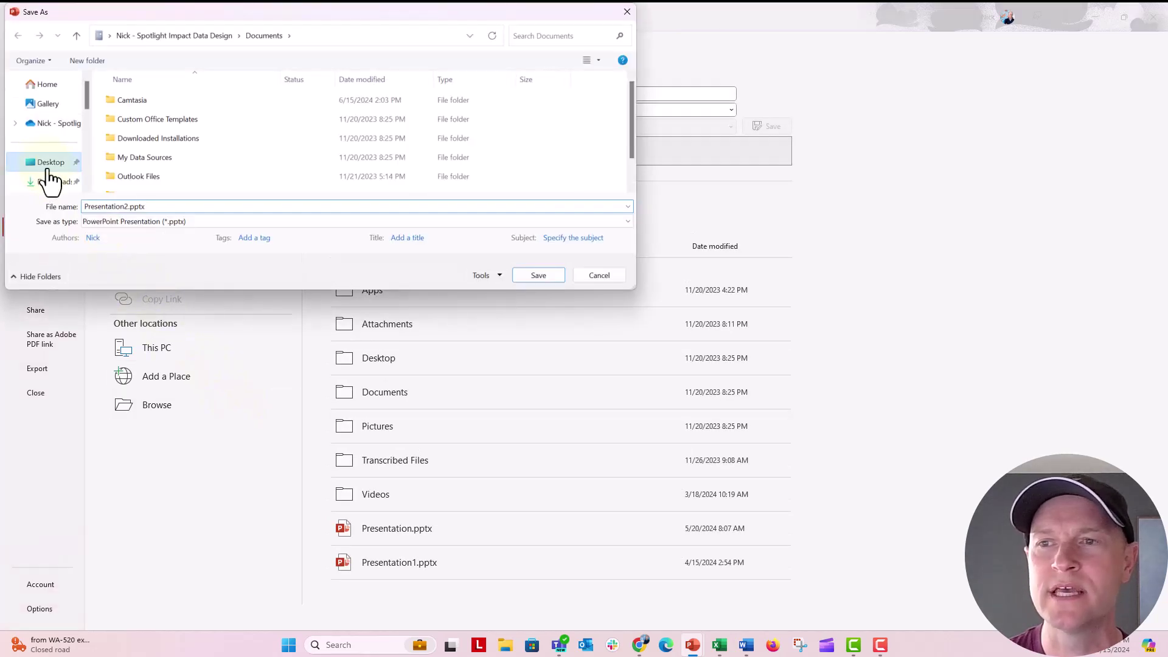
pyautogui.click(94, 206)
pyautogui.write('PARAKEET')
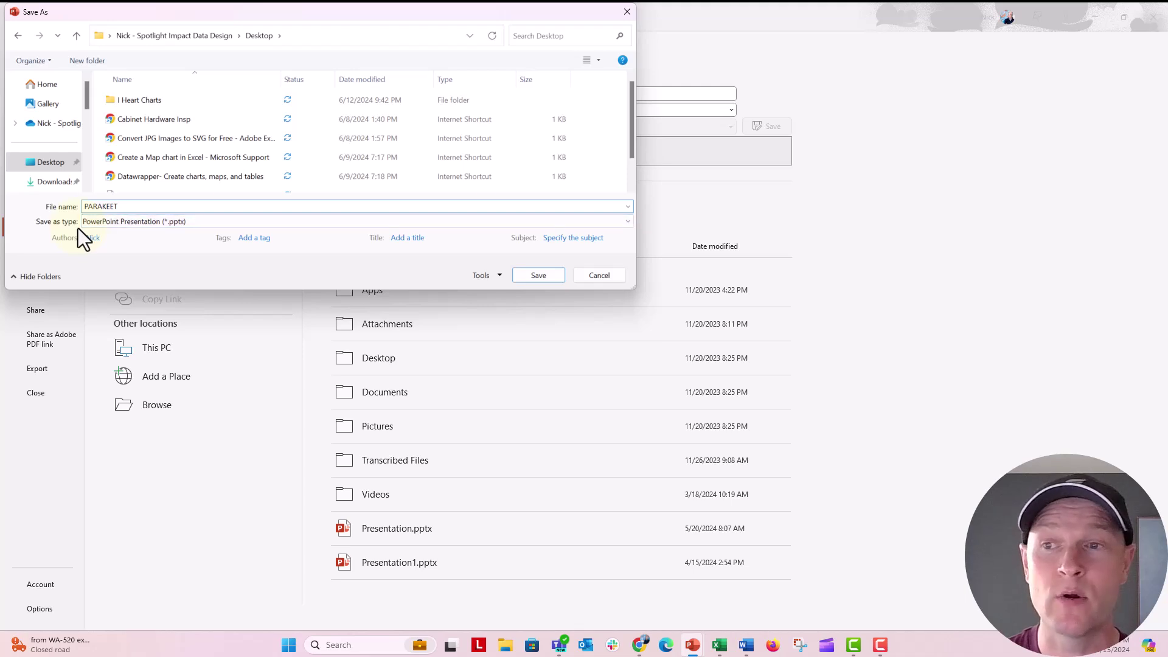
pyautogui.click(221, 222)
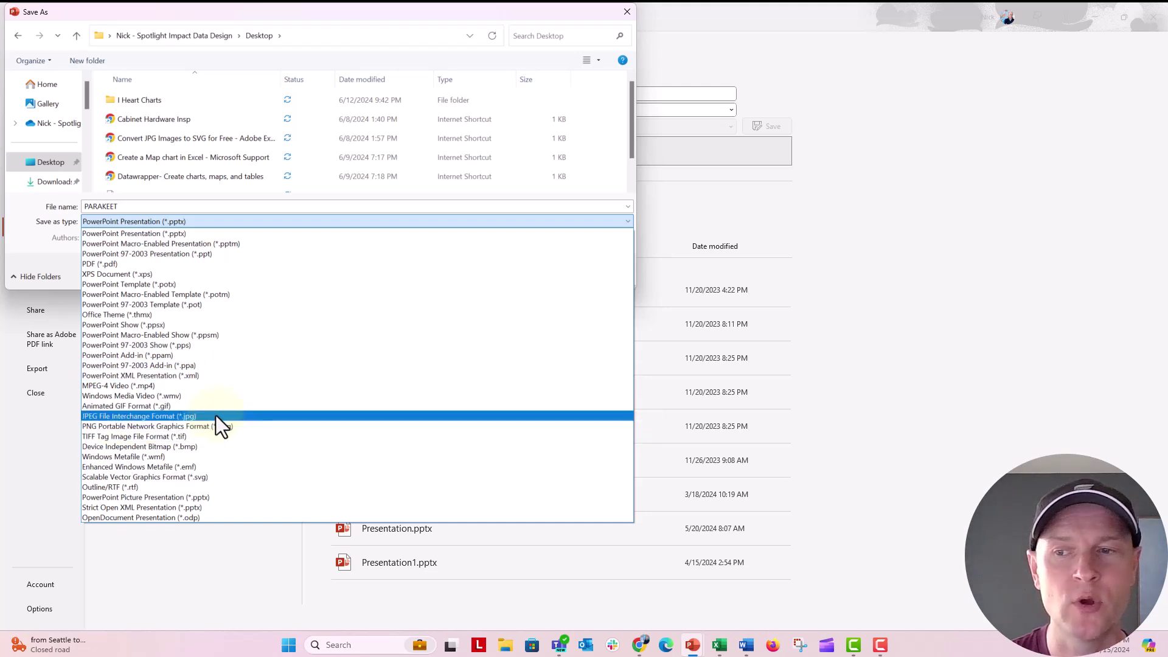
pyautogui.click(191, 416)
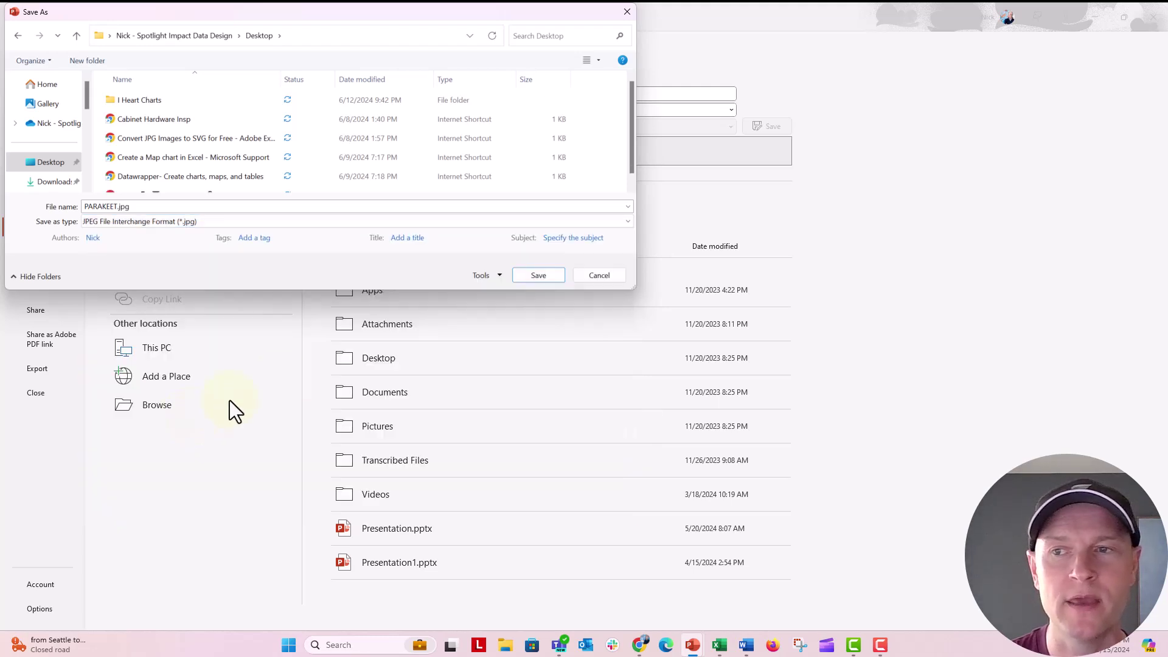
pyautogui.click(517, 276)
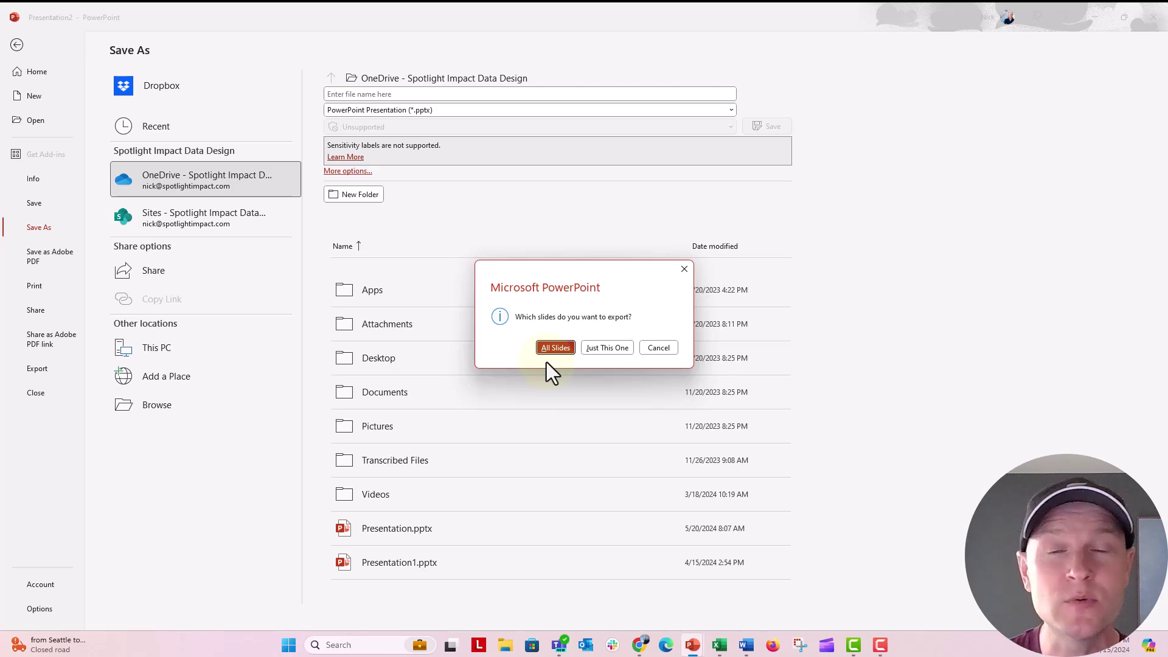
pyautogui.click(594, 349)
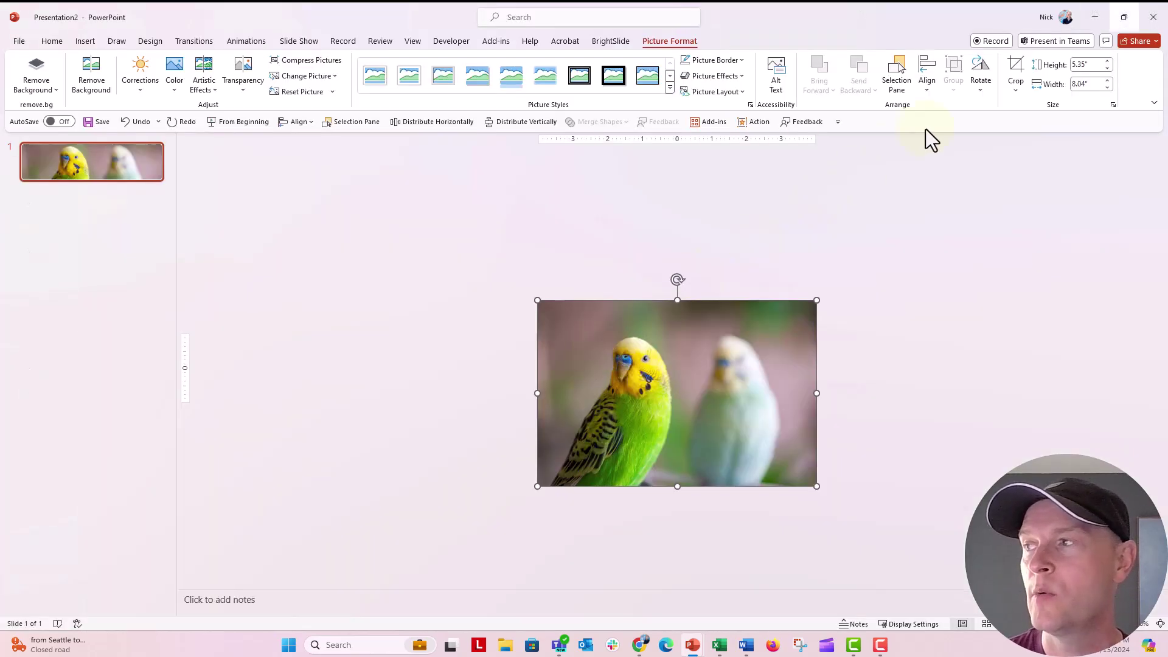
# Step: Minimize the three PowerPoint windows and open PARAKEET.jpg from the desktop
pyautogui.click(1097, 15)
pyautogui.click(1097, 13)
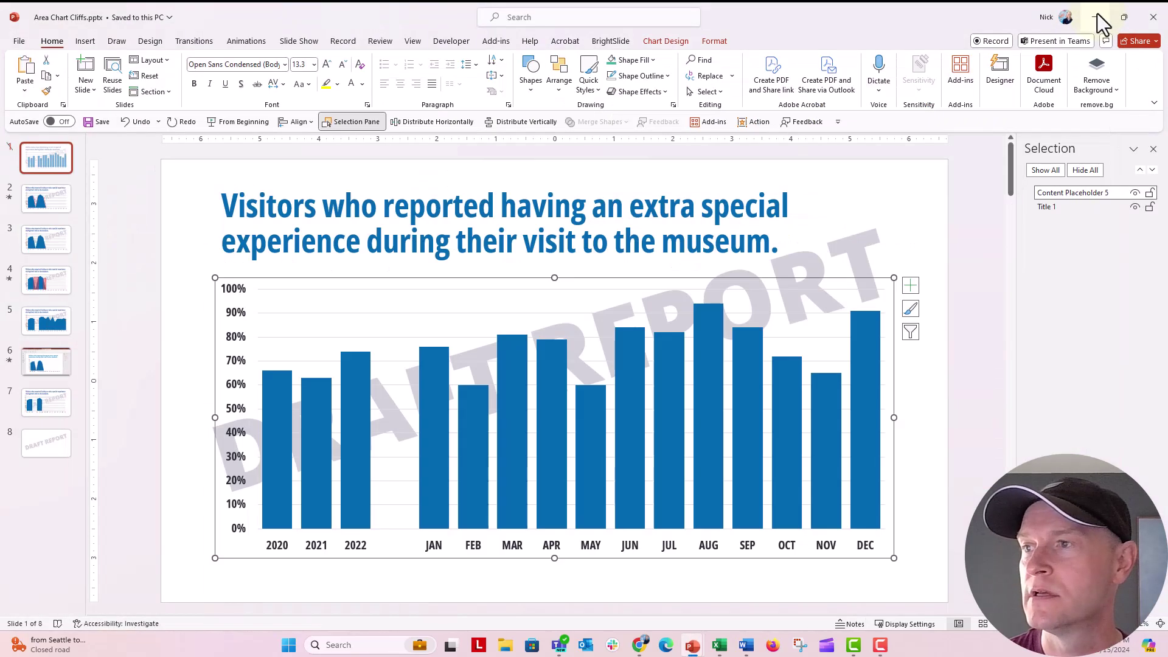
pyautogui.click(1097, 14)
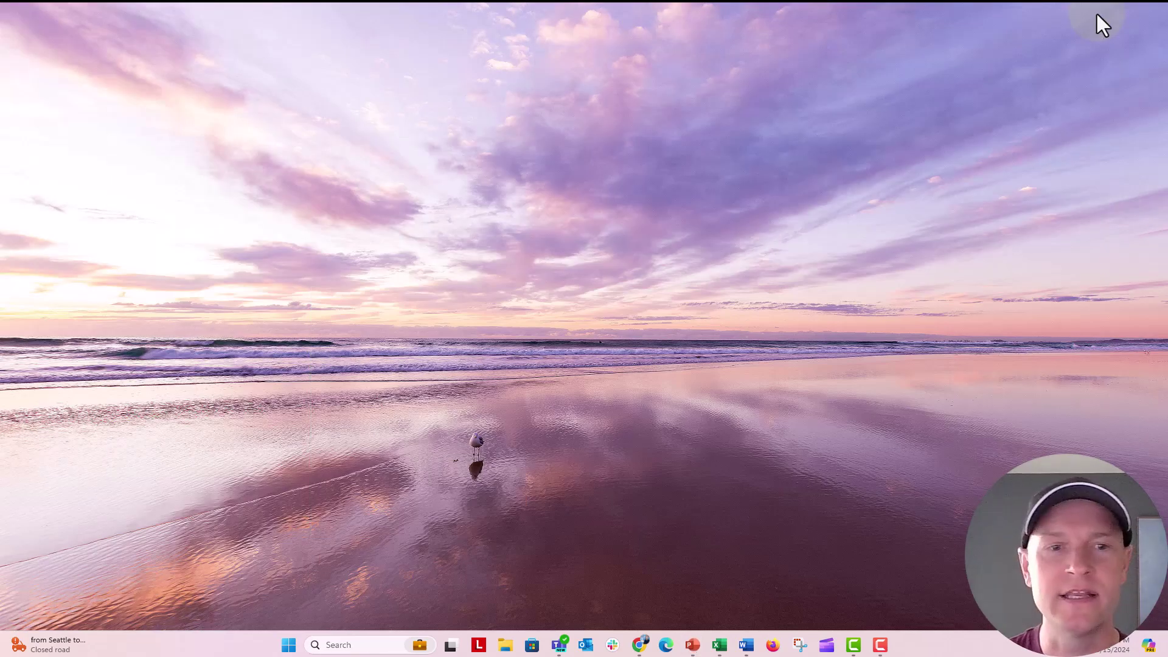
pyautogui.moveTo(2, 377); pyautogui.dragTo(391, 221)
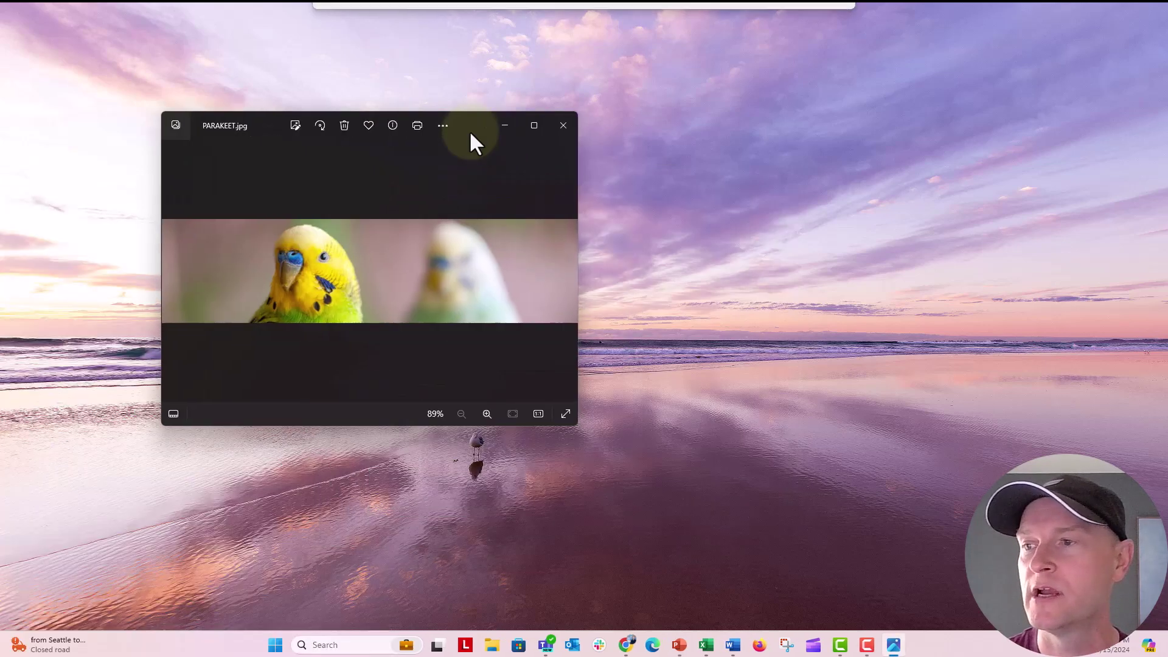
# Step: Enlarge the Photos window to view the parakeet banner, then close it
pyautogui.moveTo(470, 132); pyautogui.dragTo(482, 125)
pyautogui.moveTo(585, 409); pyautogui.dragTo(910, 530)
pyautogui.click(622, 225)
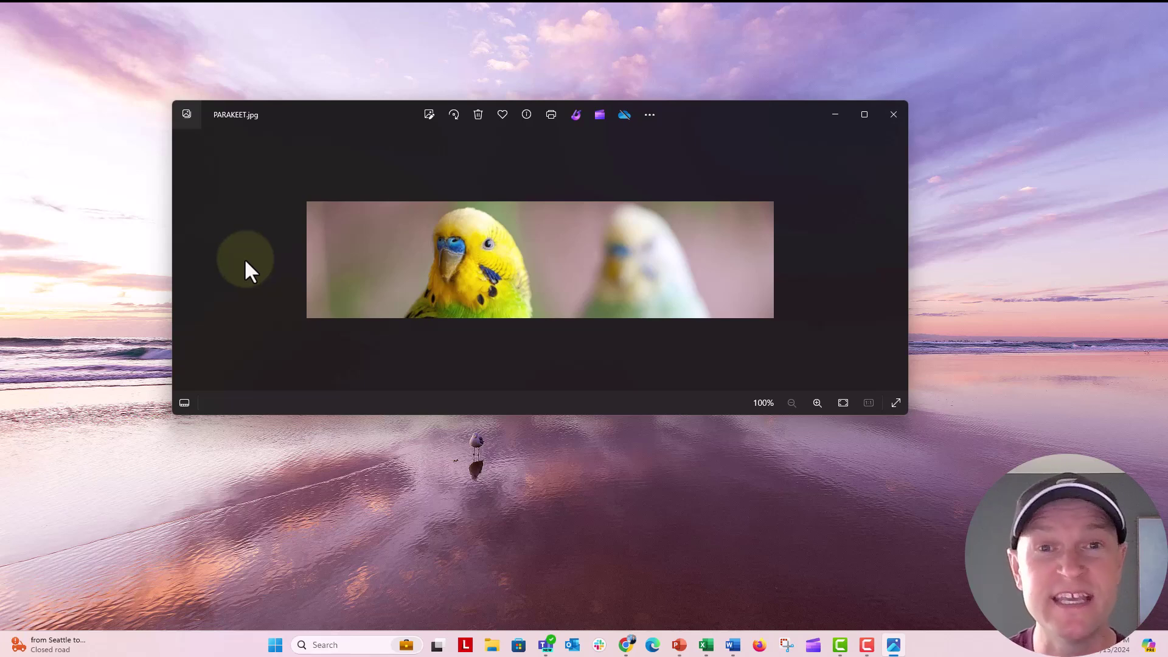
pyautogui.click(892, 116)
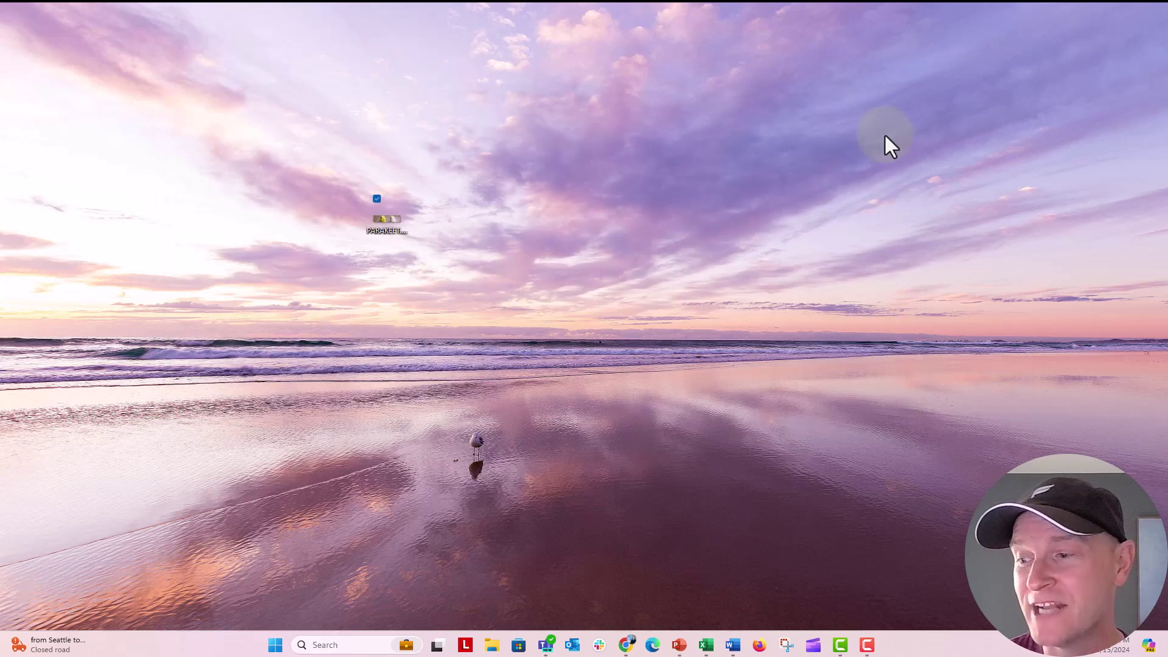
# Step: Crop the parakeet photo's top and bottom into a 2 in by 8.04 in strip
pyautogui.moveTo(693, 645)
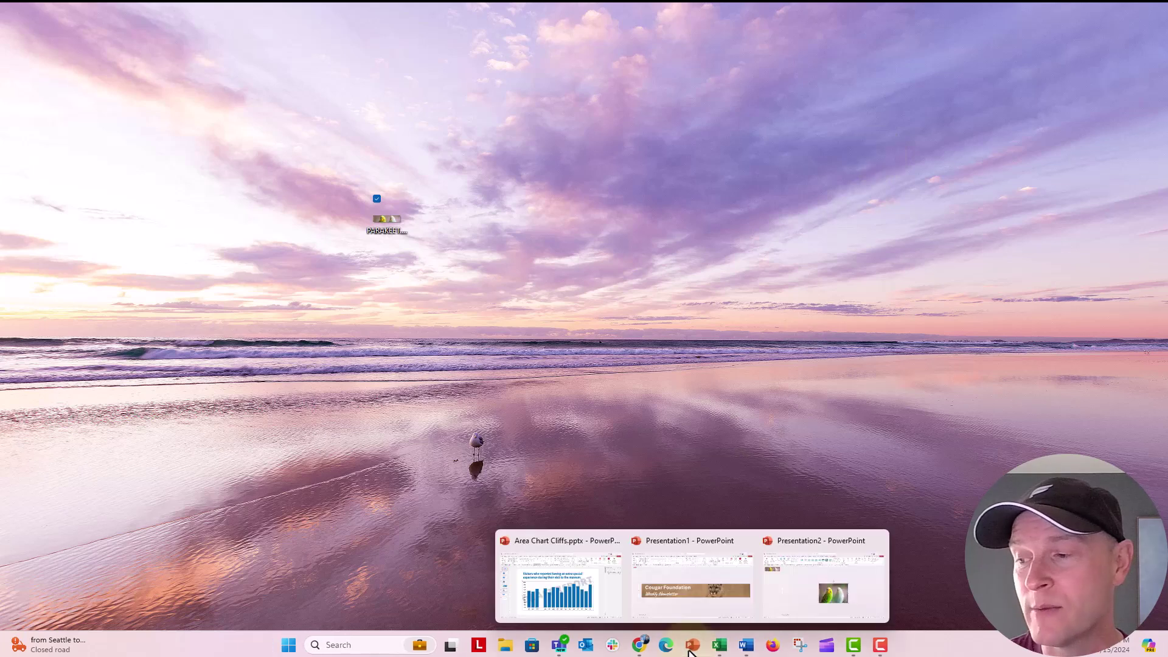
pyautogui.click(795, 613)
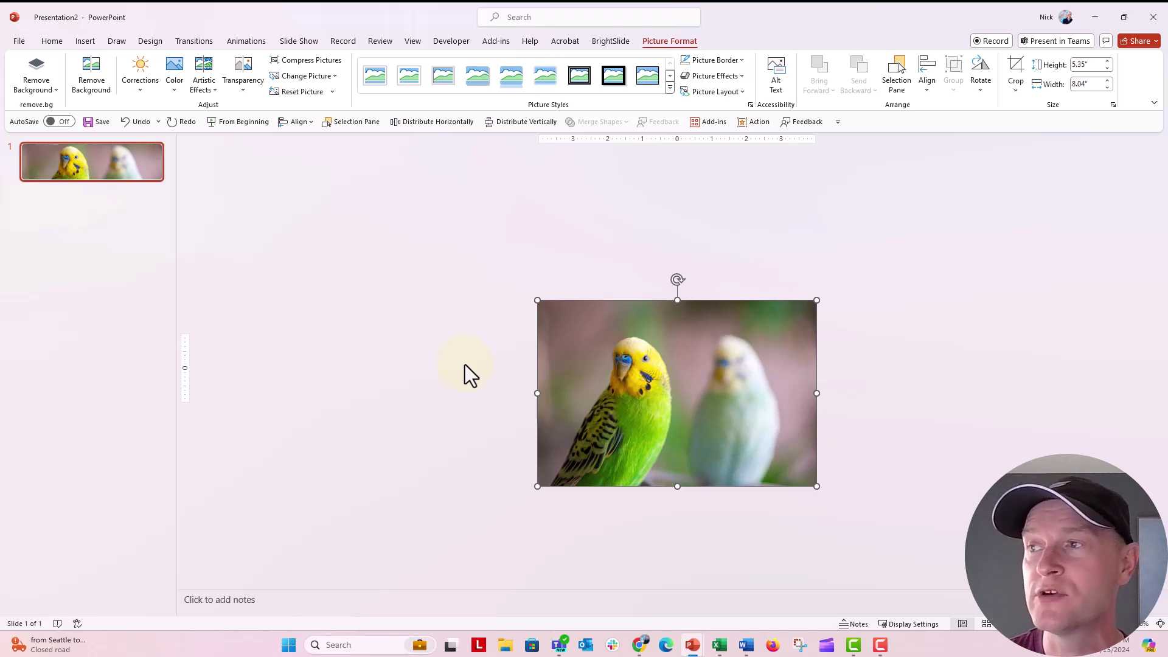
pyautogui.click(1023, 72)
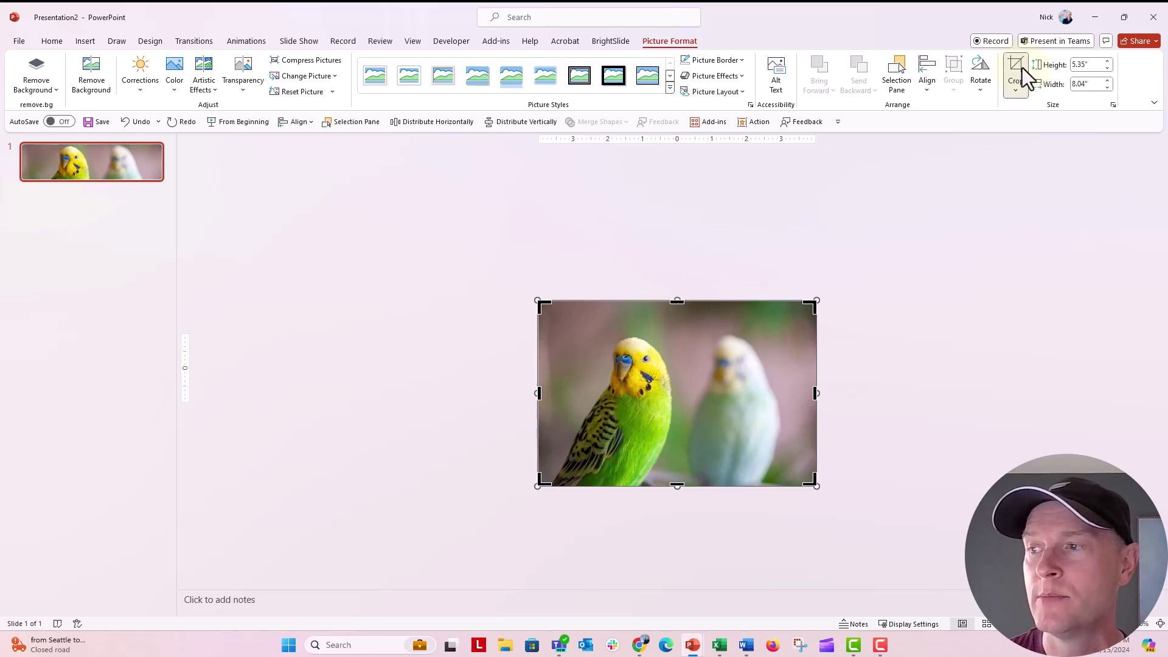
pyautogui.moveTo(677, 301); pyautogui.dragTo(673, 332)
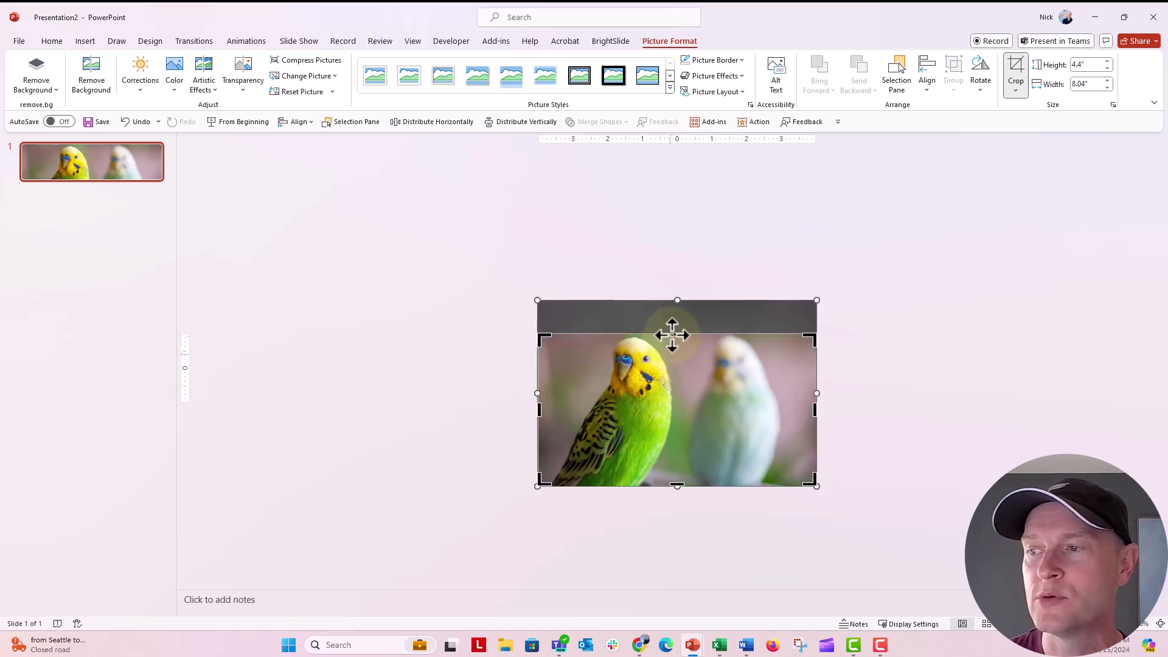
pyautogui.moveTo(680, 488); pyautogui.dragTo(674, 404)
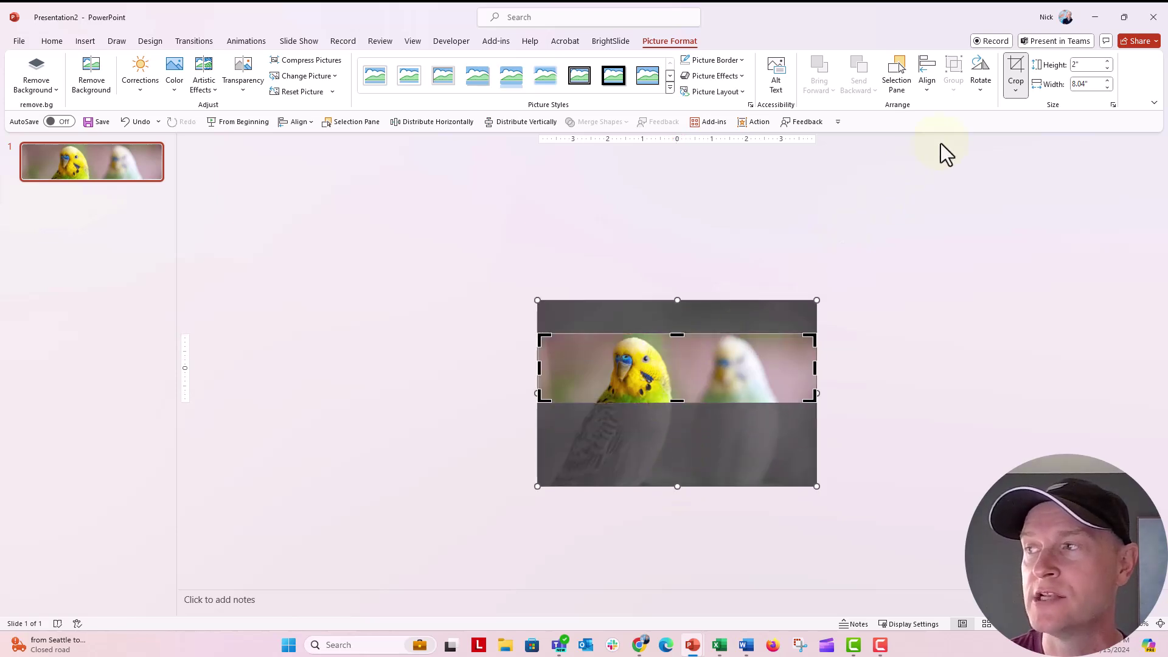
pyautogui.click(1019, 71)
pyautogui.click(396, 365)
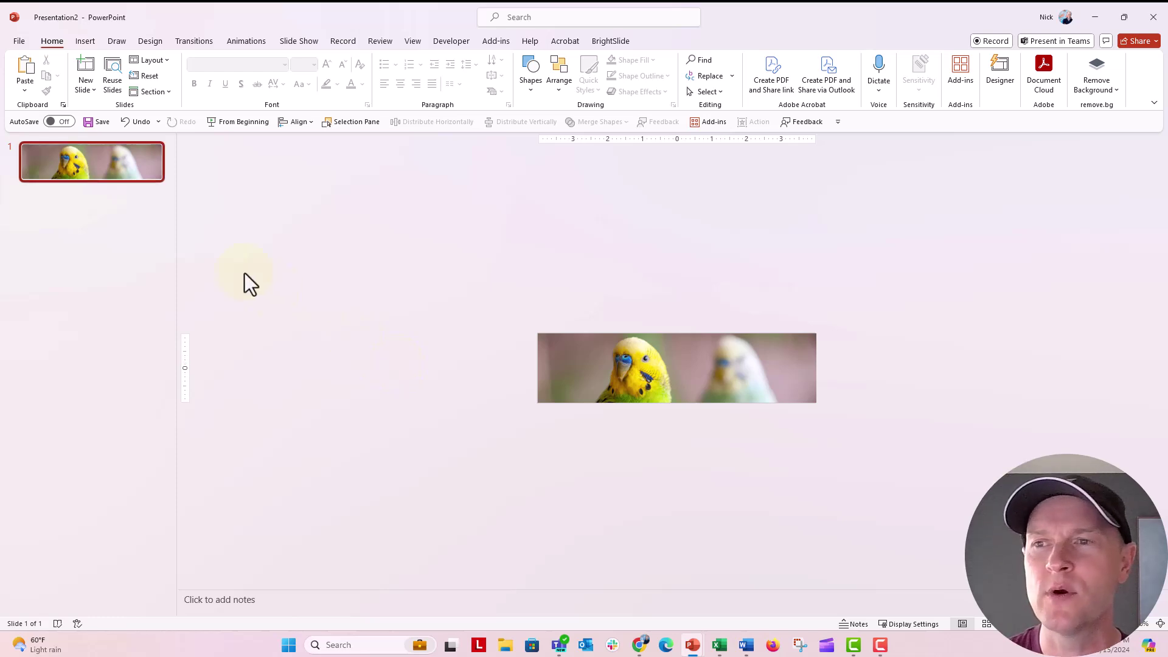
# Step: Add a Blank-layout slide 2 after the parakeet banner slide
pyautogui.click(110, 193)
pyautogui.click(85, 90)
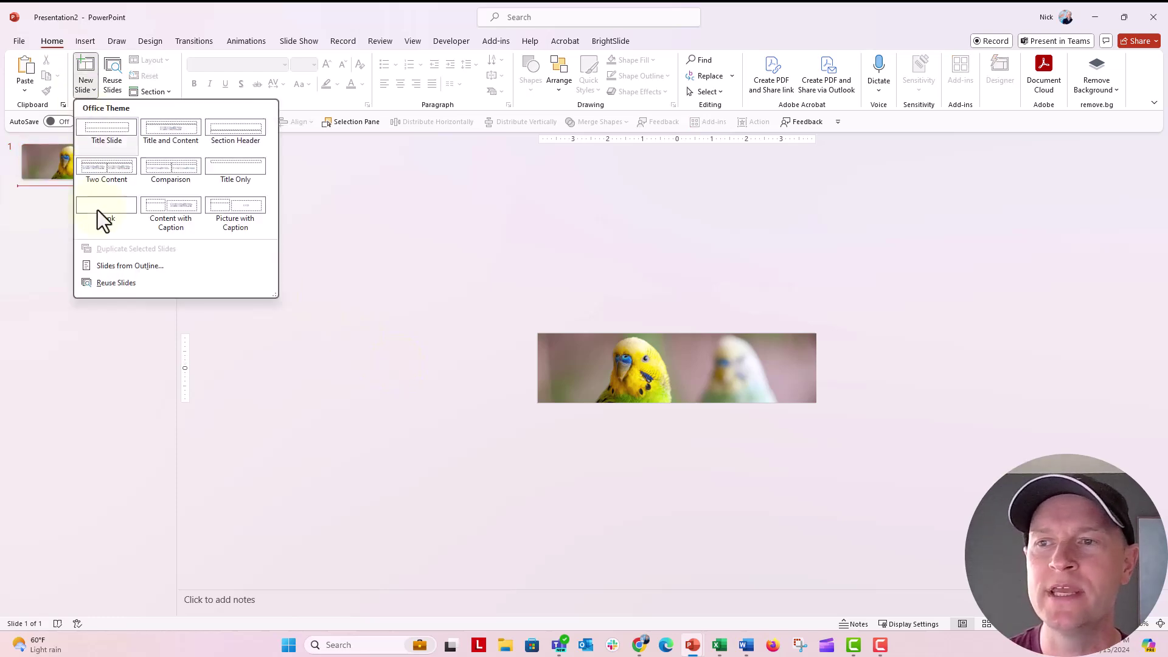
pyautogui.click(102, 220)
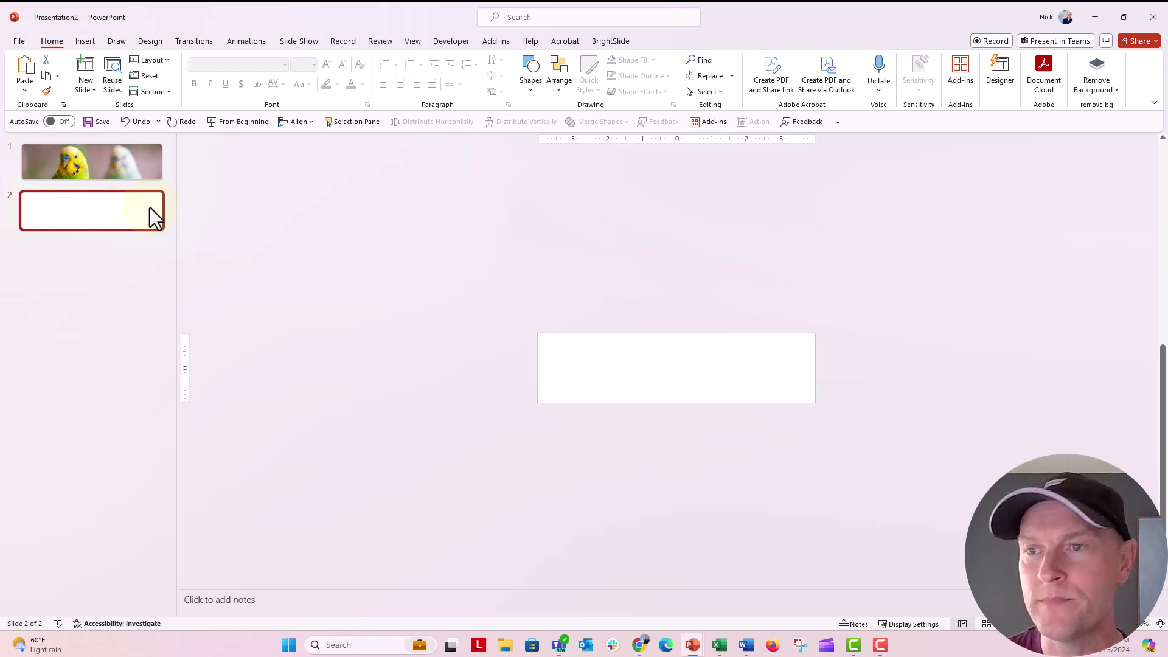
pyautogui.click(88, 42)
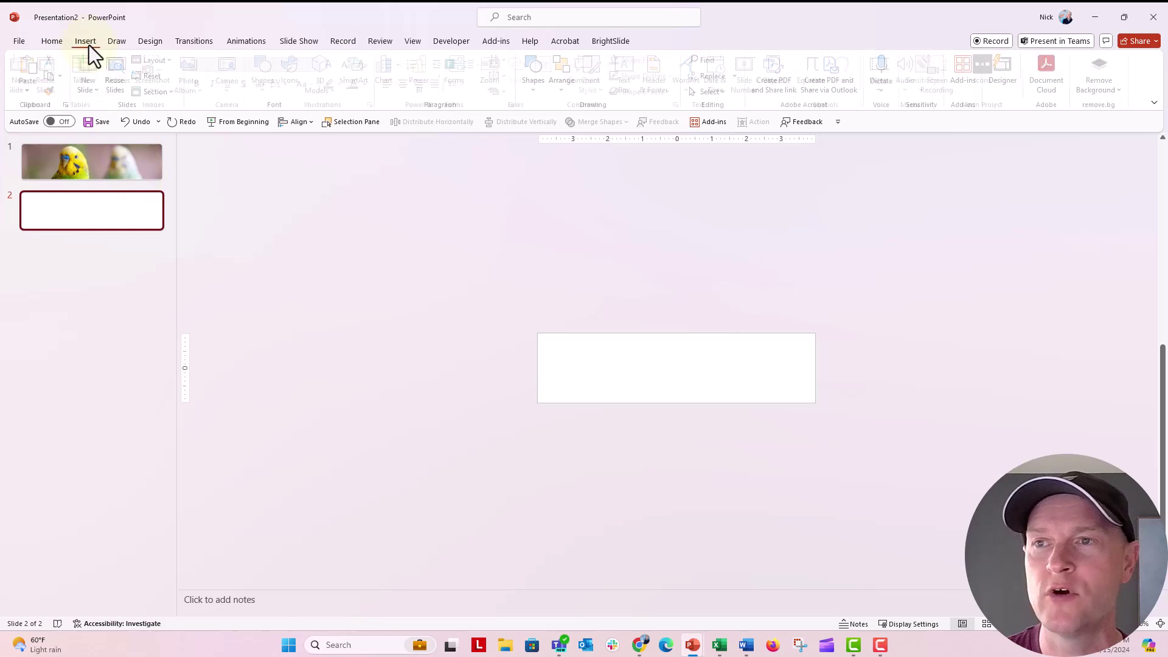
# Step: Search stock images for 'FOREST' and insert the bamboo forest photo onto slide 2
pyautogui.click(119, 86)
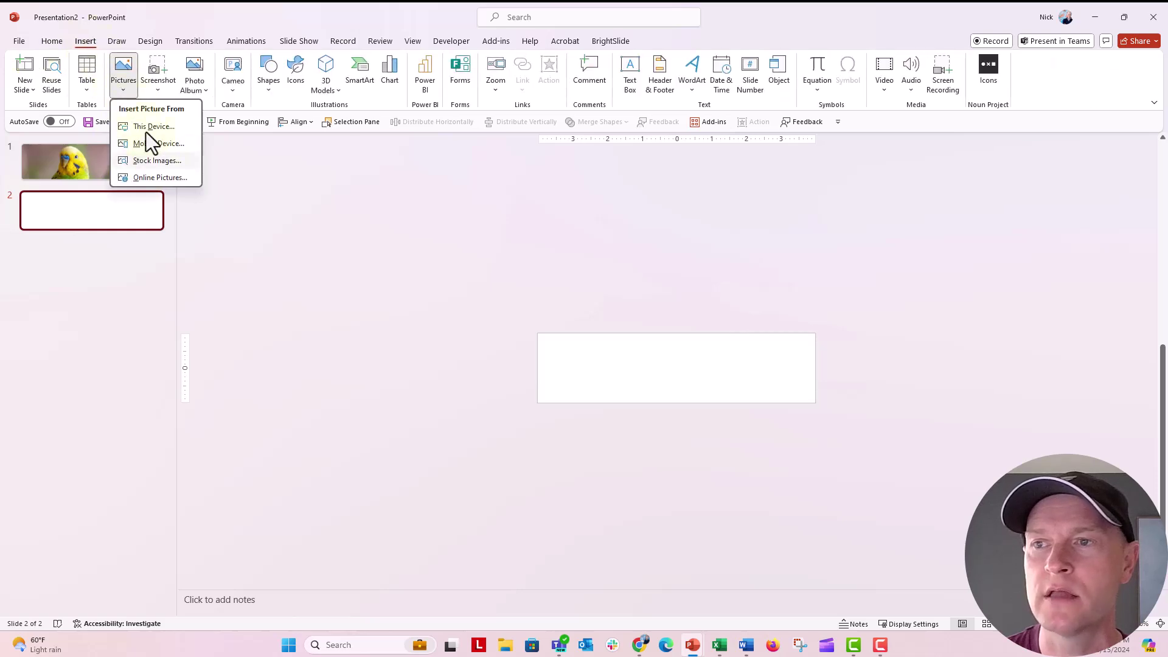
pyautogui.click(159, 161)
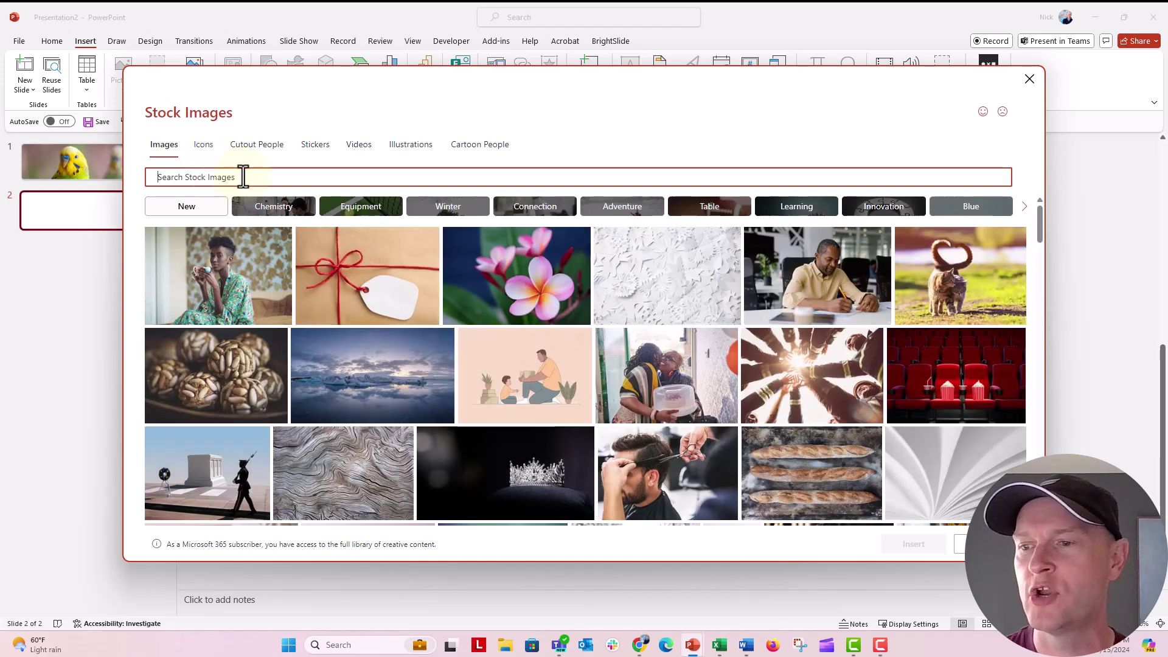
pyautogui.write('FORRE')
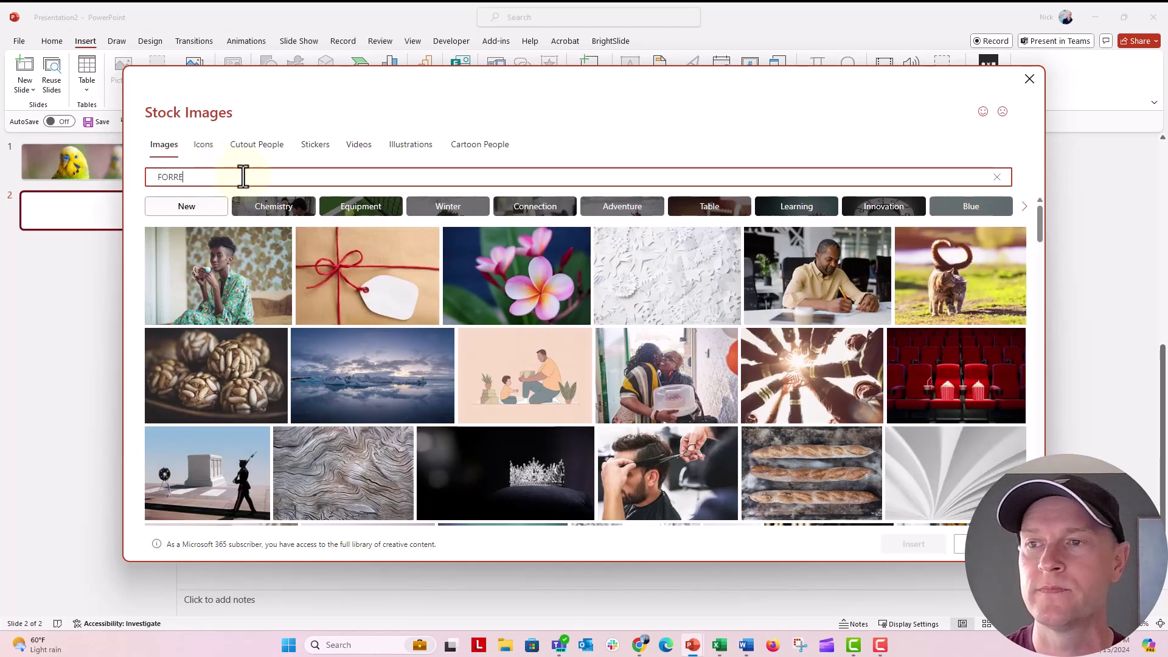
pyautogui.press('BackSpace')
pyautogui.press('BackSpace')
pyautogui.write('EST')
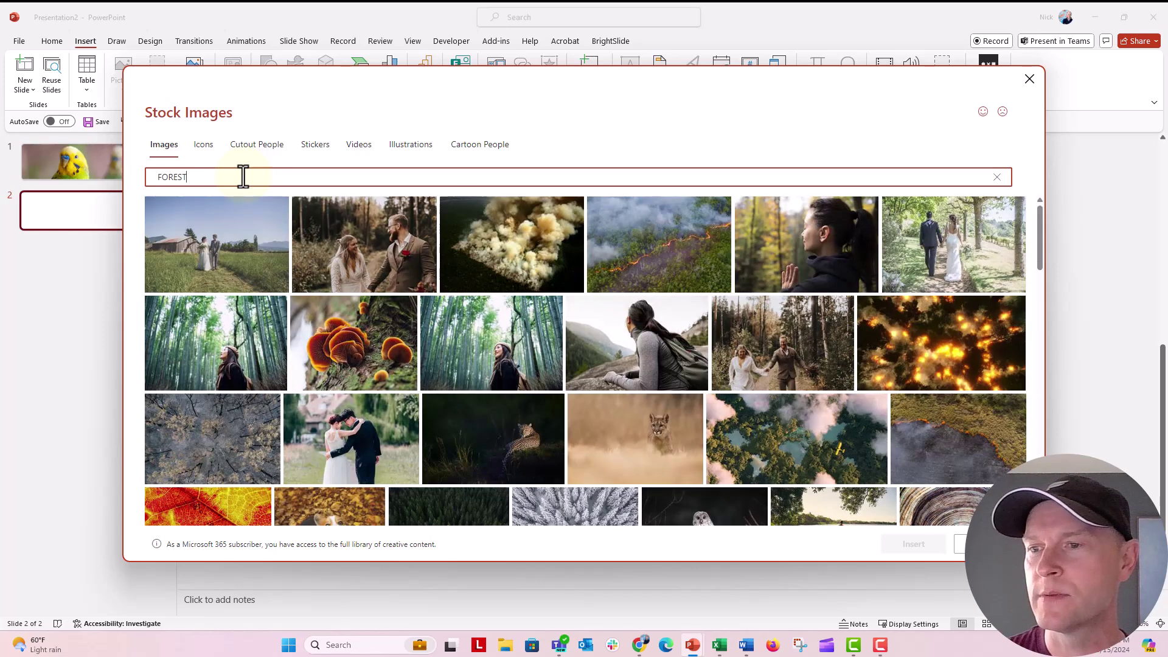
pyautogui.scroll(-2, 535, 333)
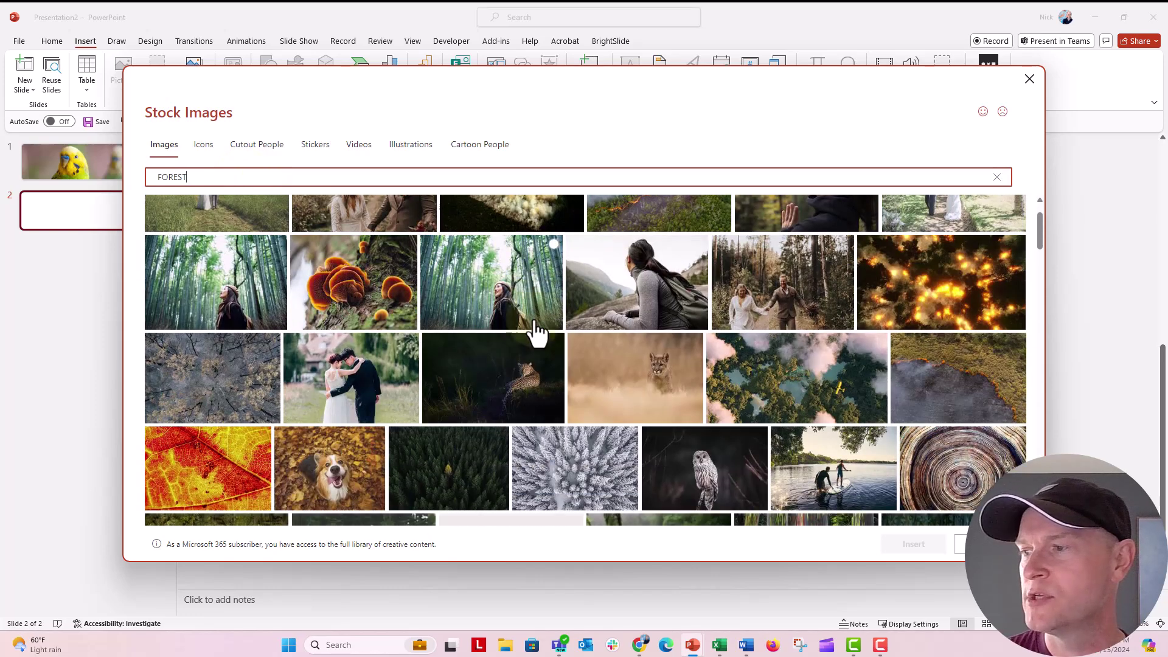
pyautogui.scroll(-6, 535, 333)
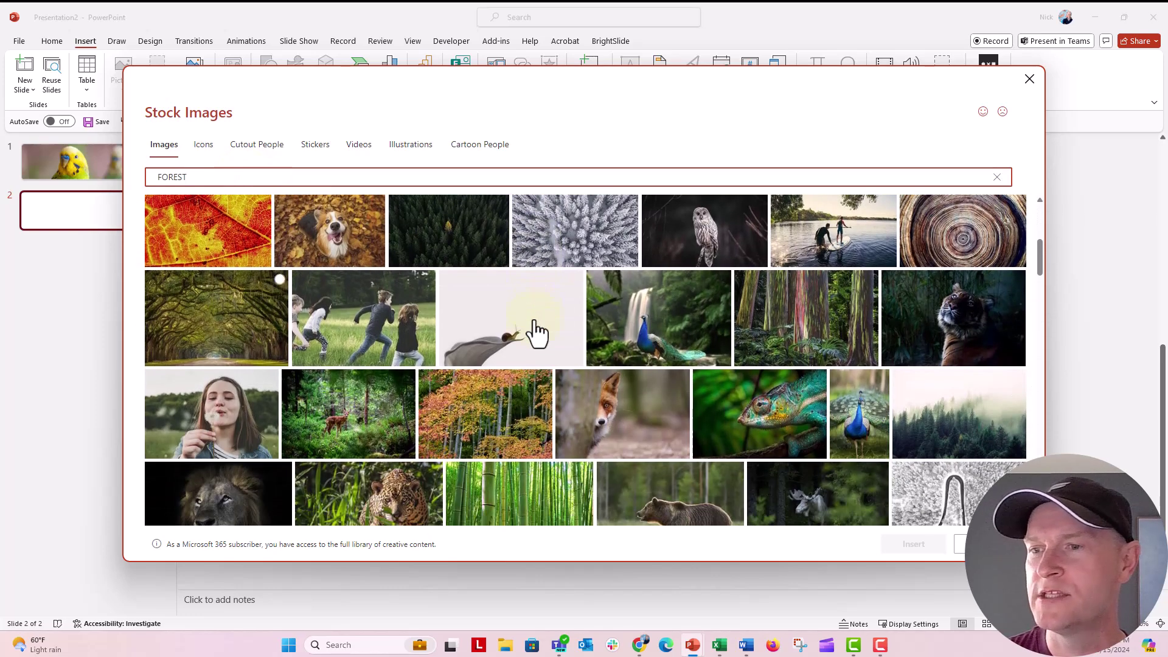
pyautogui.scroll(-3, 495, 365)
pyautogui.click(458, 407)
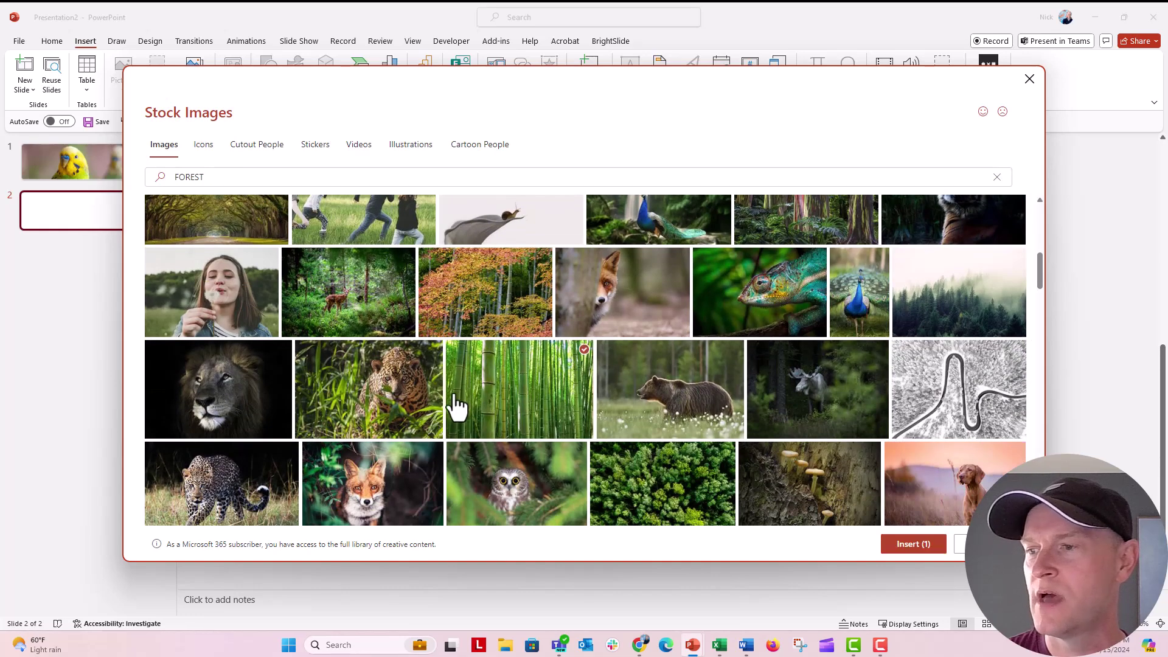
pyautogui.click(906, 548)
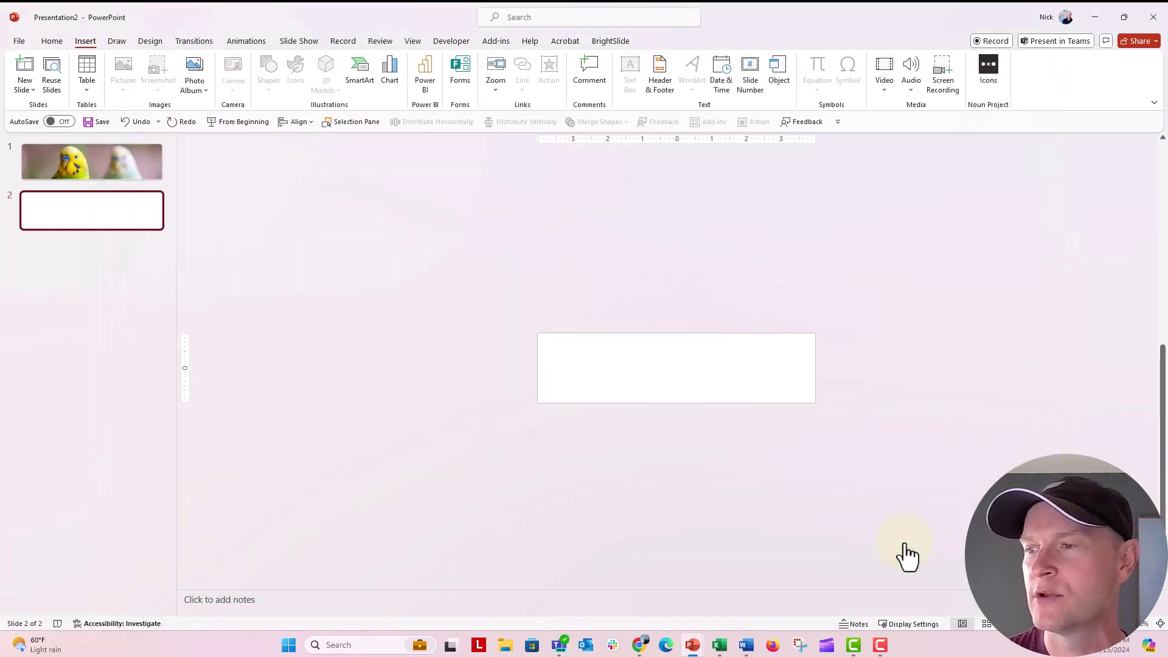
# Step: Resize the bamboo picture with BrightSlide Match Size to match the 8×2-inch slide
pyautogui.click(1129, 623)
pyautogui.click(1144, 624)
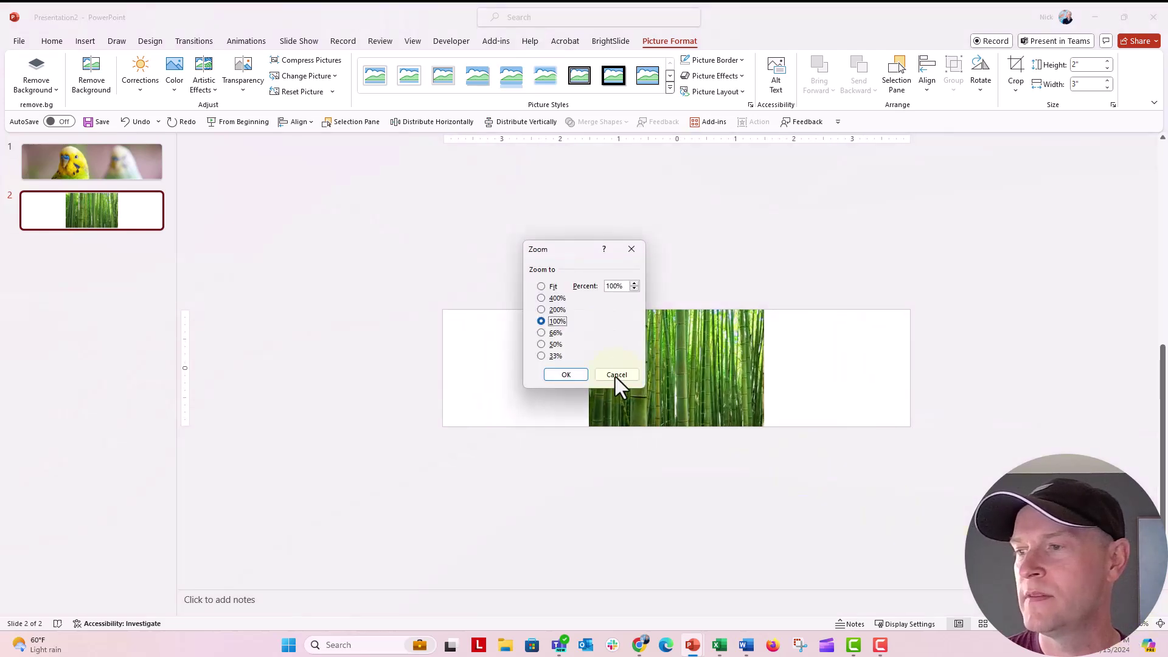
pyautogui.click(615, 378)
pyautogui.click(1128, 625)
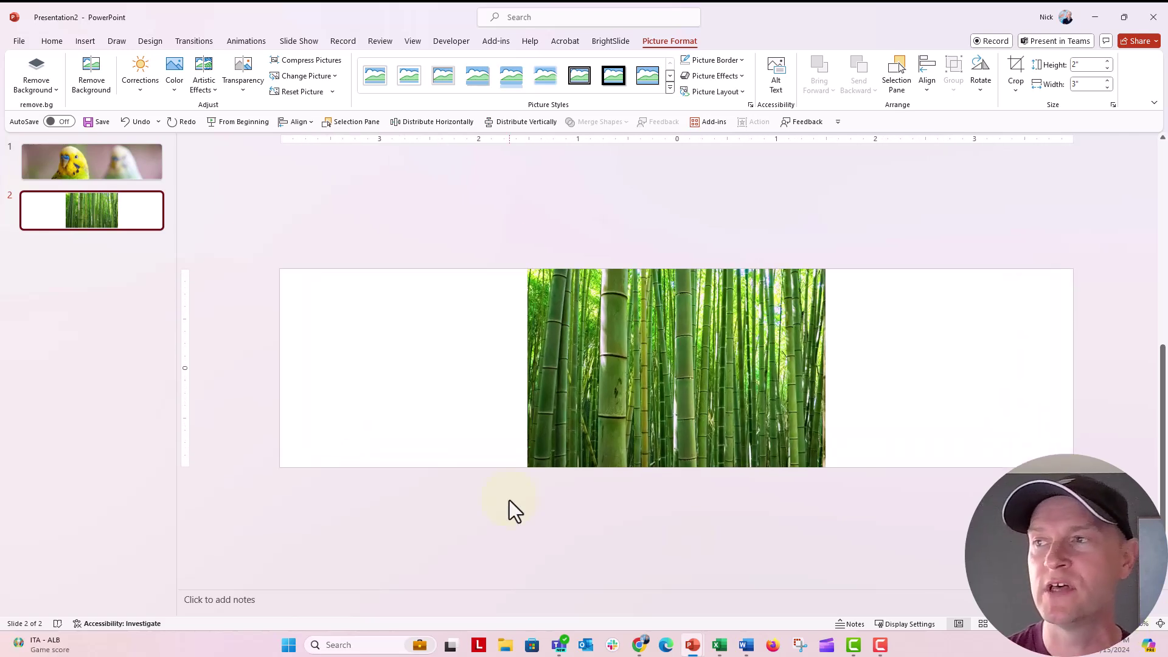
pyautogui.click(564, 321)
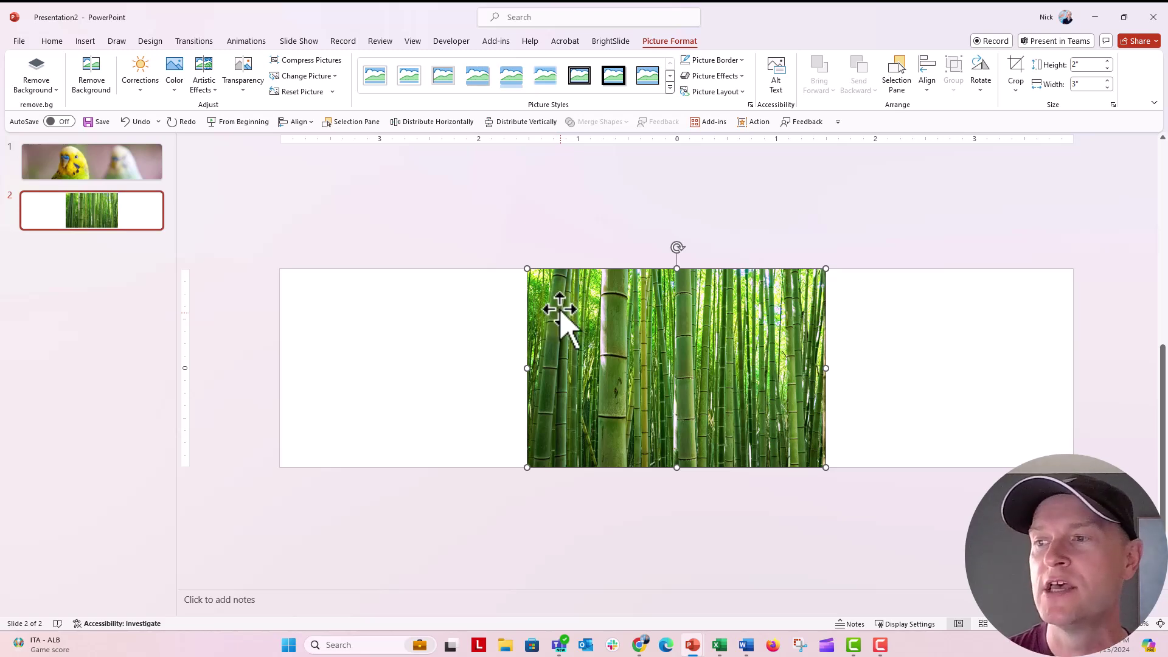
pyautogui.click(611, 42)
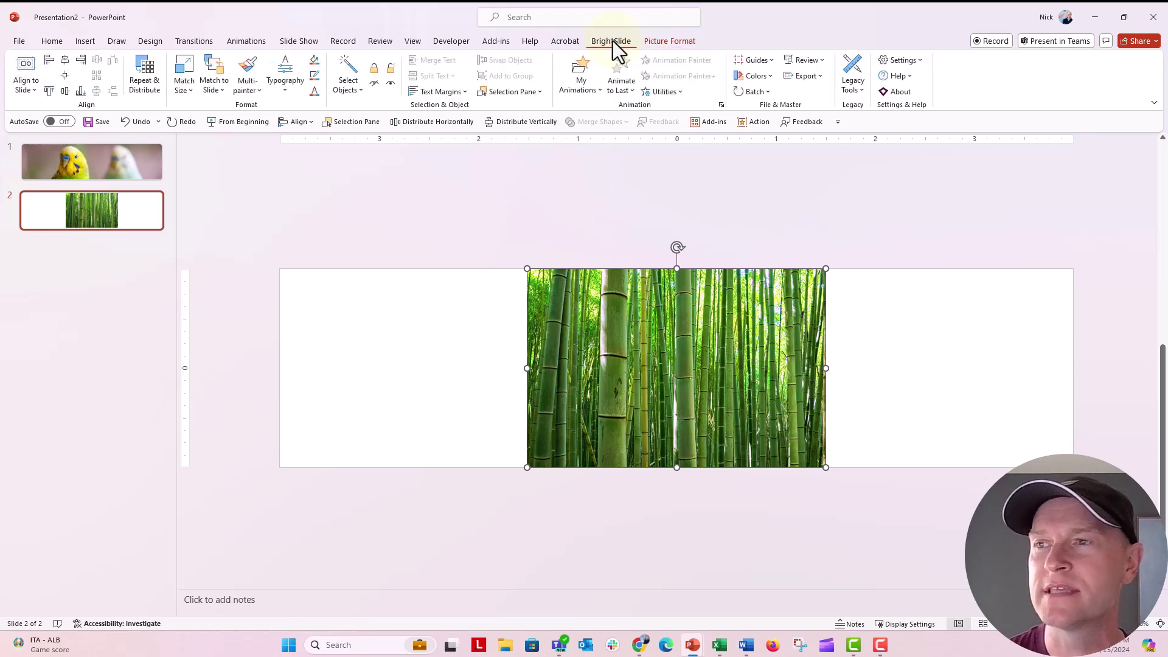
pyautogui.click(185, 72)
pyautogui.click(284, 199)
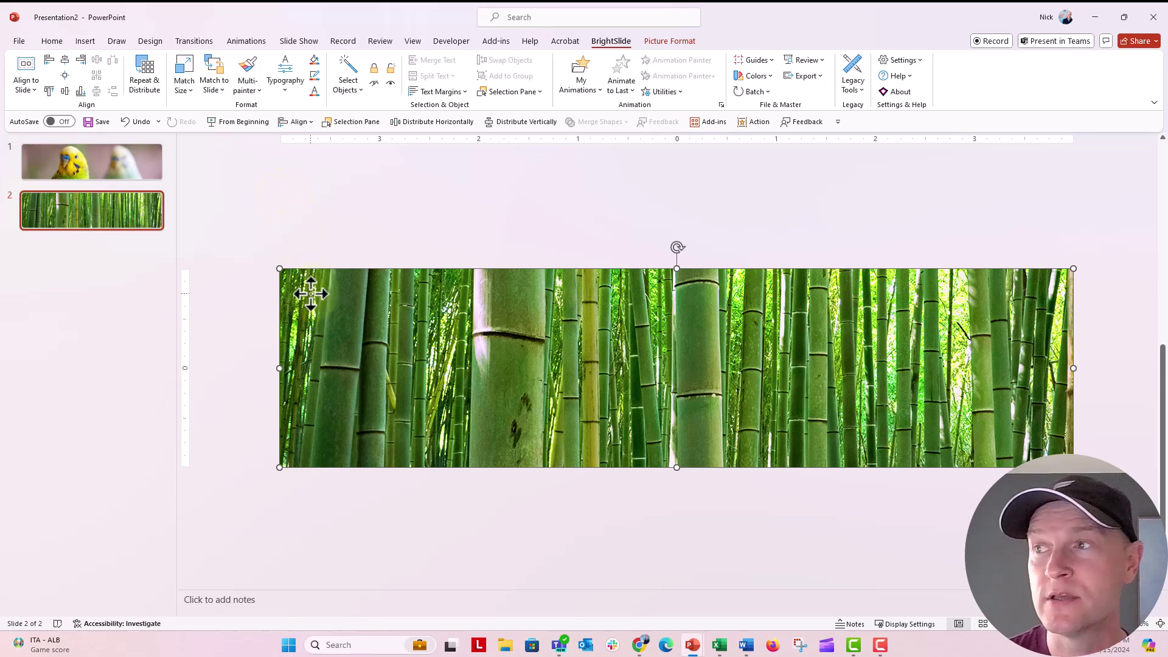
# Step: Crop the bamboo photo, shifting it within the 2×8-inch frame to show the best band
pyautogui.click(663, 41)
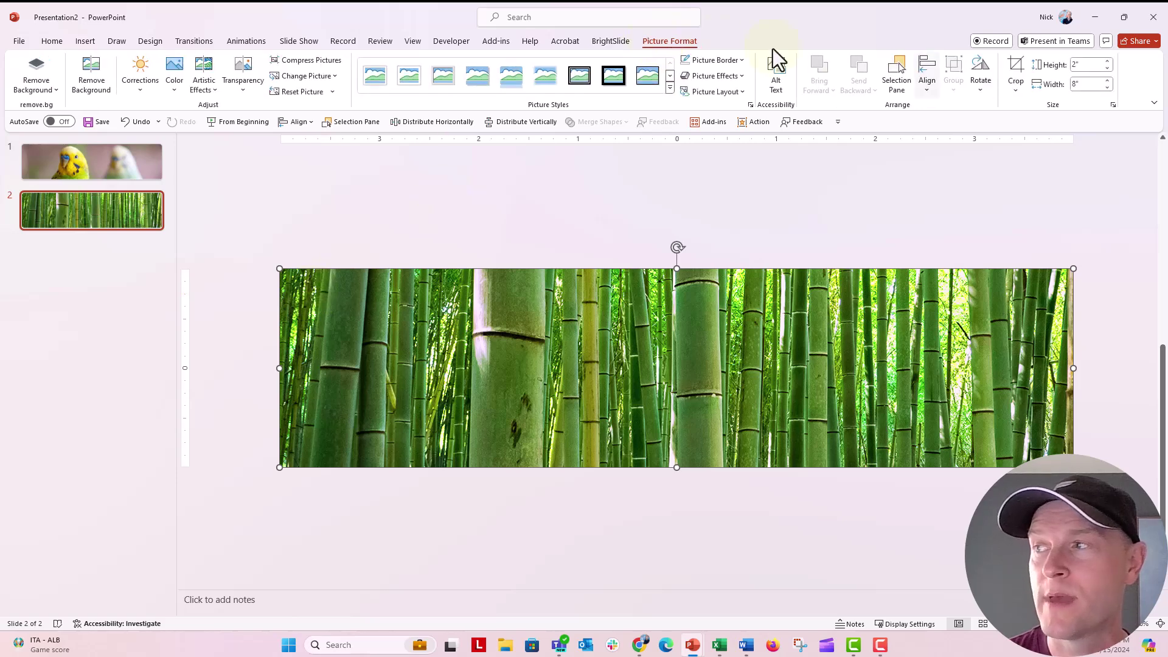
pyautogui.click(1015, 73)
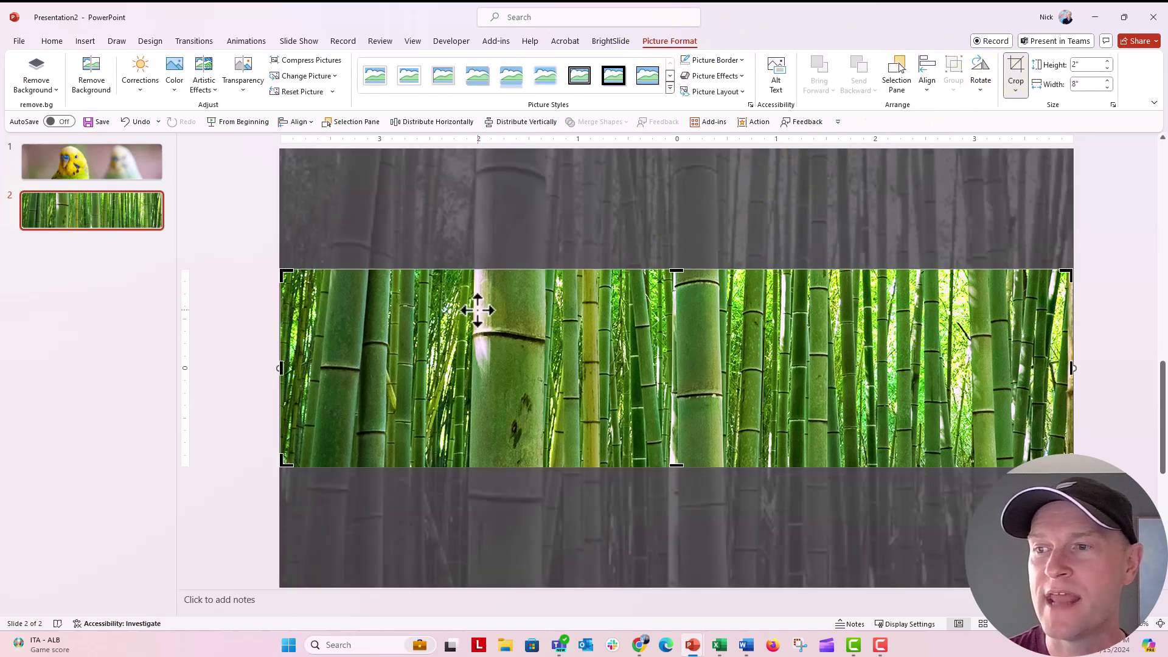
pyautogui.moveTo(477, 310); pyautogui.dragTo(473, 345)
pyautogui.moveTo(471, 330)
pyautogui.mouseDown()
pyautogui.moveTo(522, 308)
pyautogui.moveTo(469, 365)
pyautogui.moveTo(529, 339)
pyautogui.moveTo(477, 334)
pyautogui.moveTo(465, 350)
pyautogui.moveTo(527, 339)
pyautogui.moveTo(472, 338)
pyautogui.mouseUp()
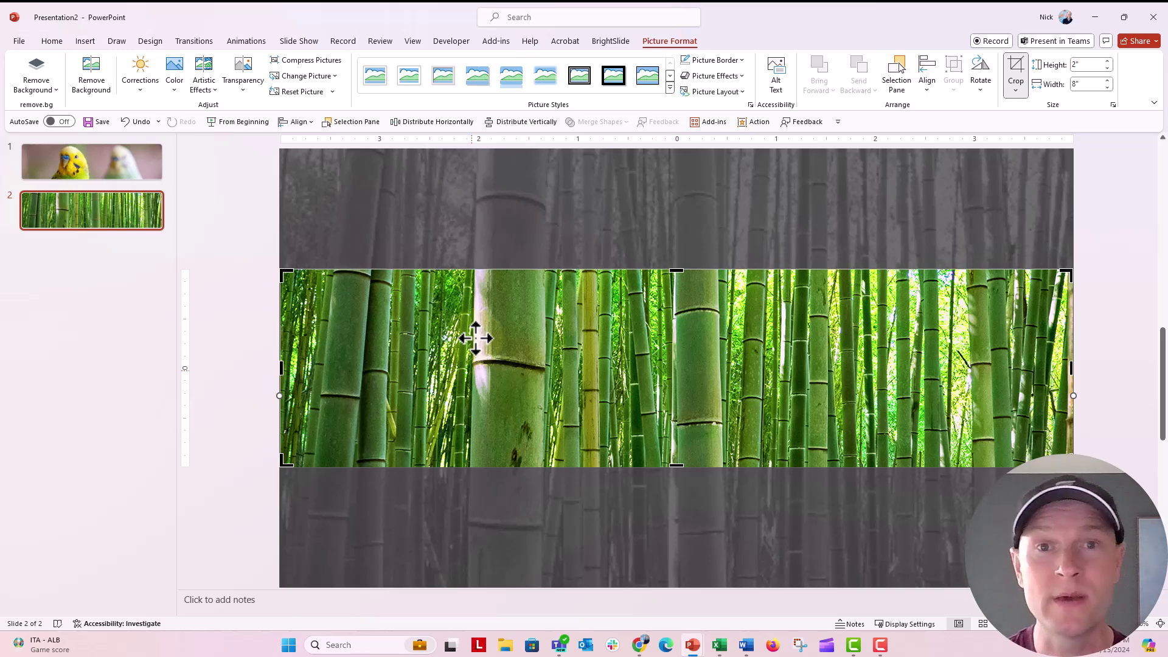
pyautogui.moveTo(412, 373); pyautogui.dragTo(391, 389)
pyautogui.click(272, 377)
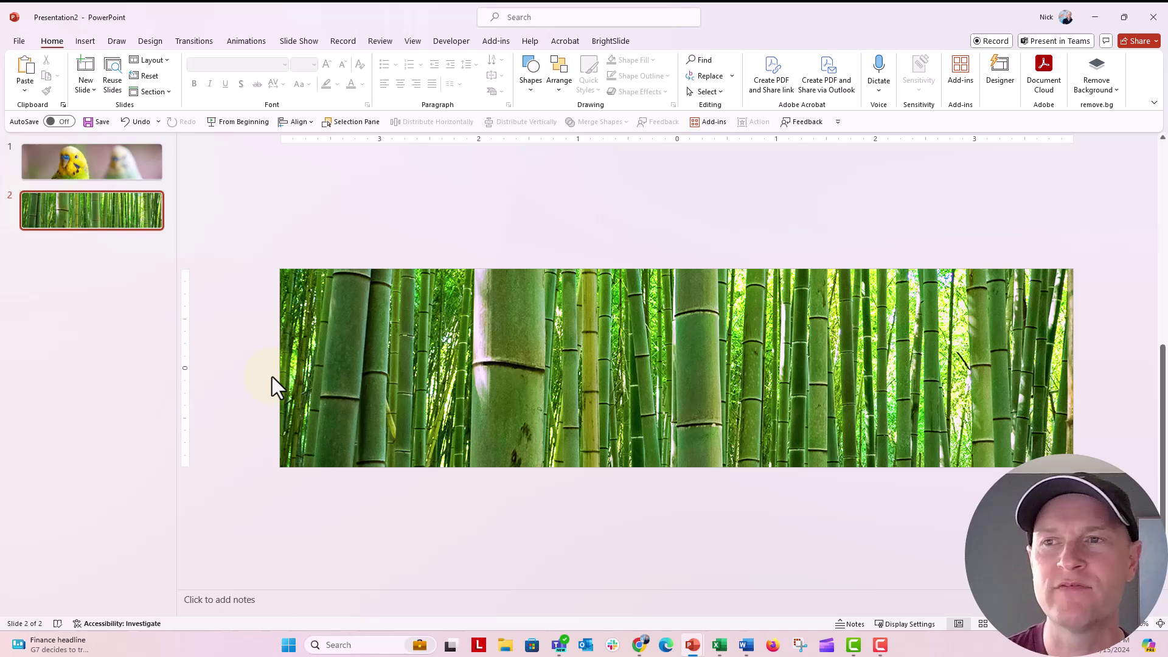
# Step: Save the file as Presentation2.pptx with Documents chosen as the location
pyautogui.click(97, 125)
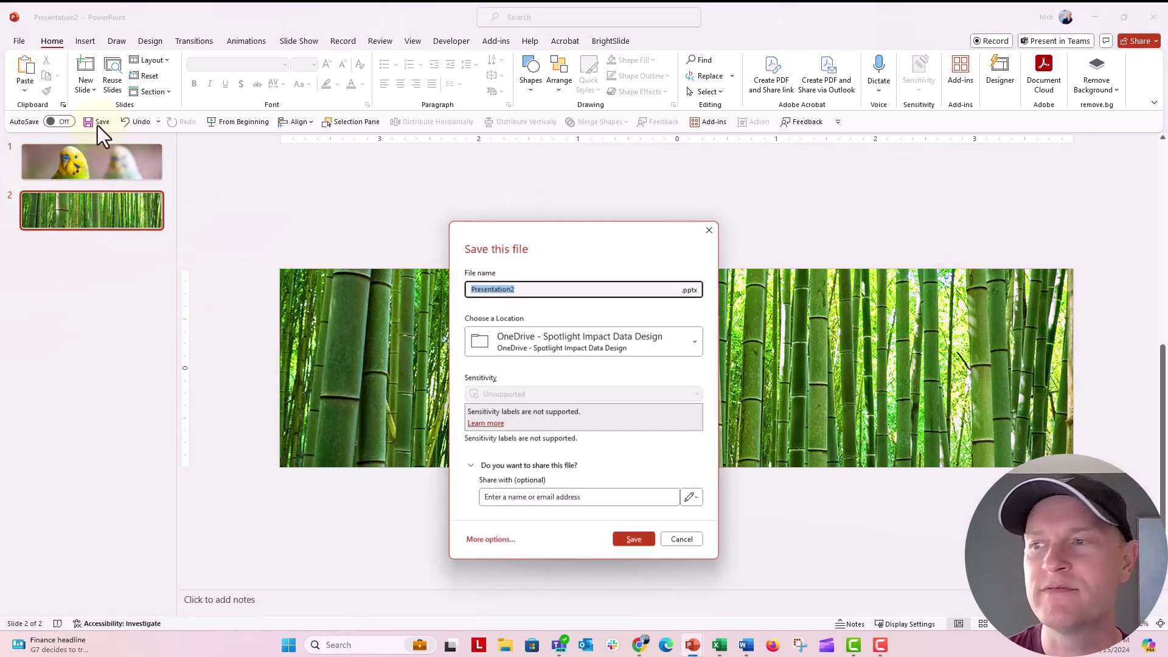
pyautogui.click(535, 335)
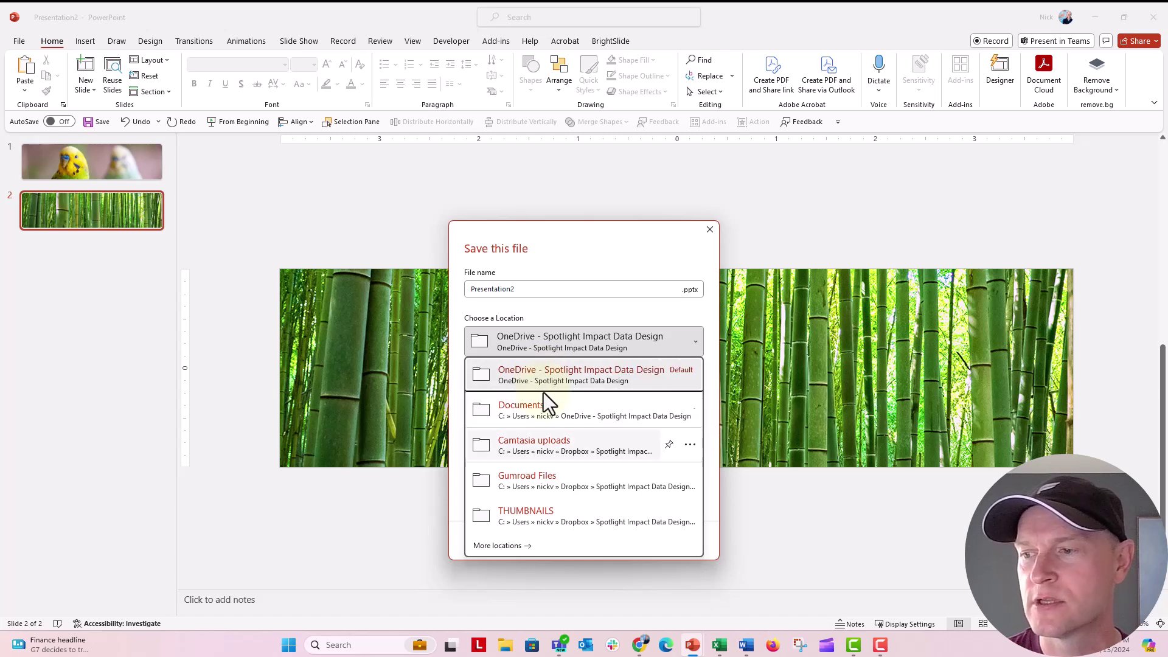
pyautogui.click(535, 412)
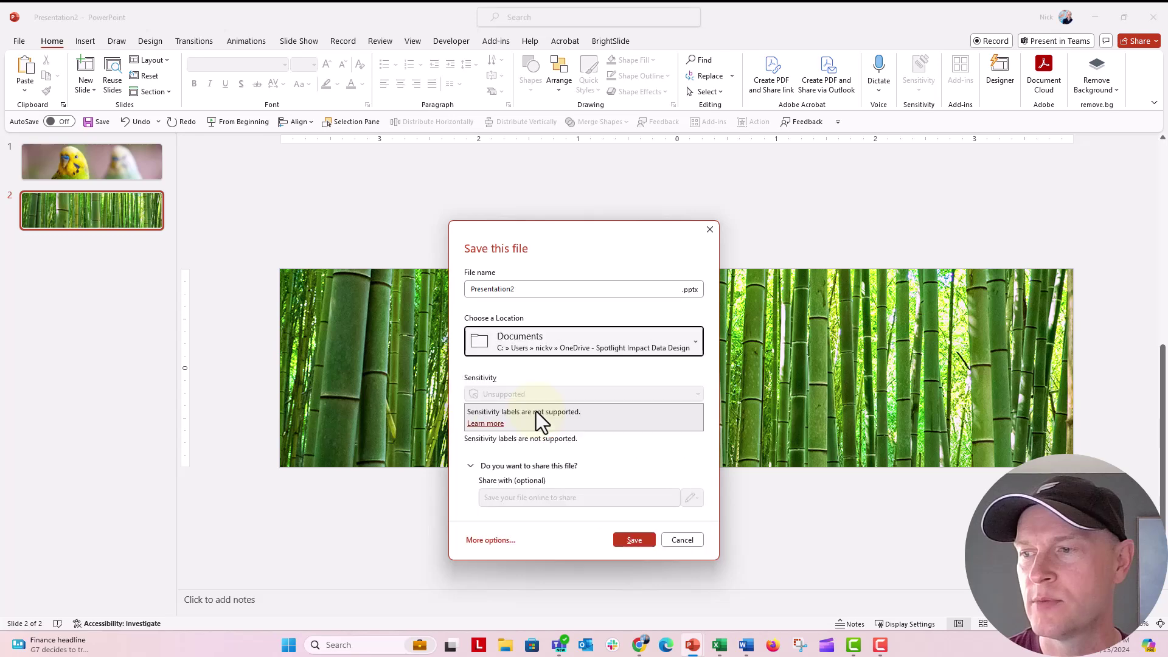
pyautogui.click(623, 537)
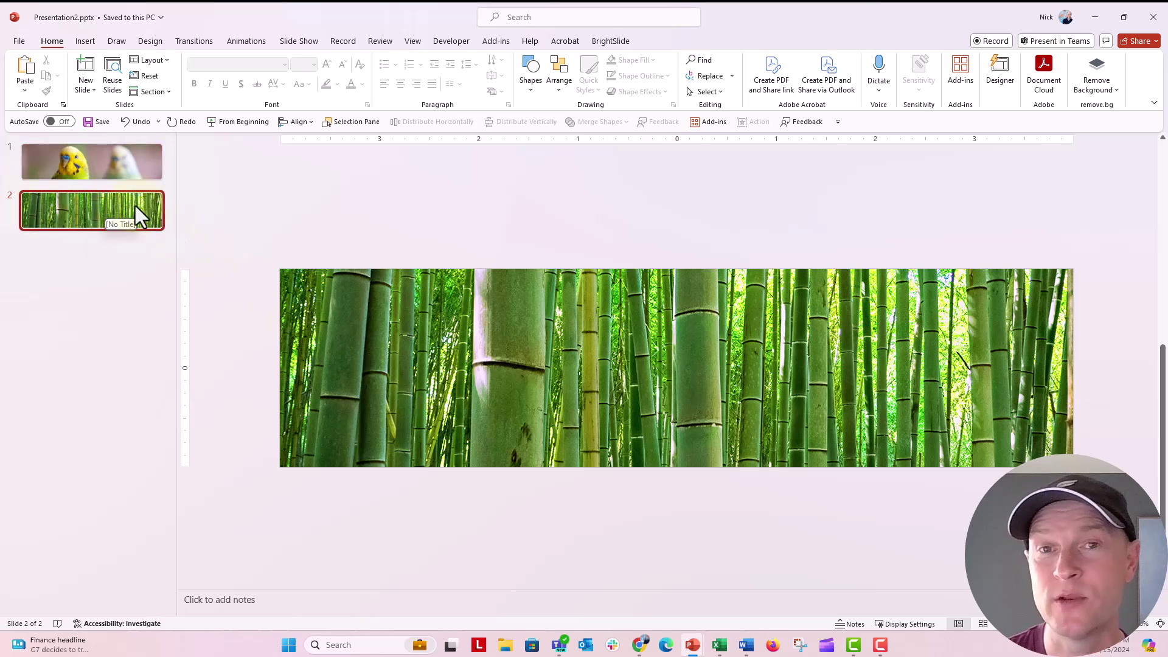
# Step: Export the selected bamboo slide as an image through BrightSlide, with the scale lowered to 2.00
pyautogui.click(608, 45)
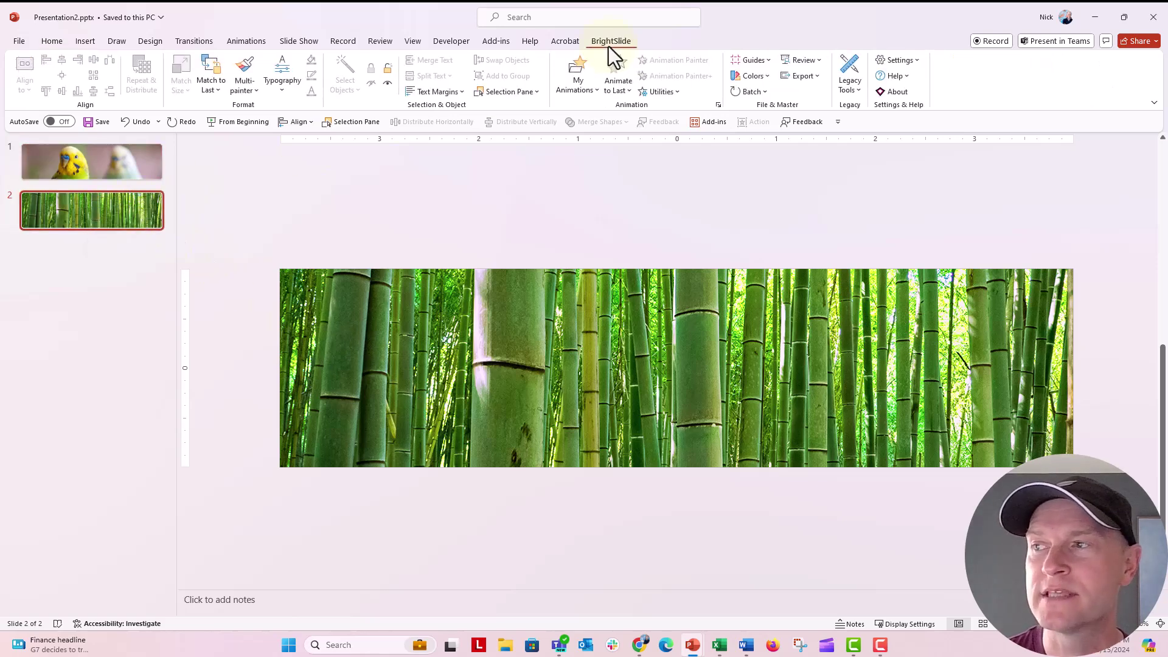
pyautogui.click(819, 77)
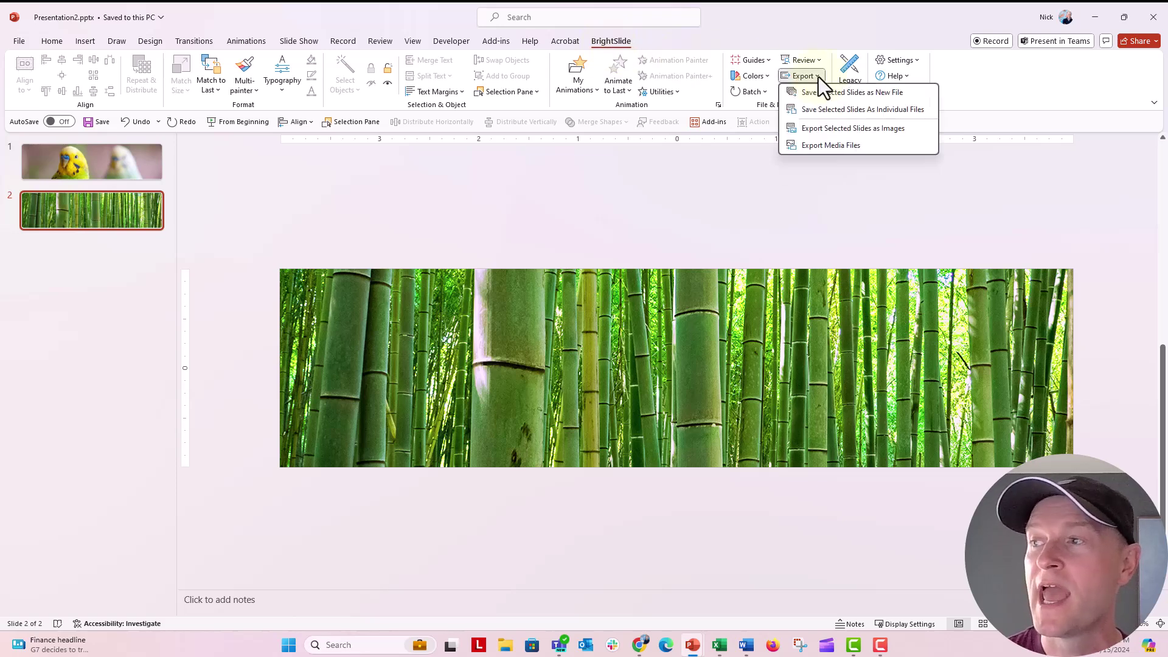
pyautogui.click(885, 129)
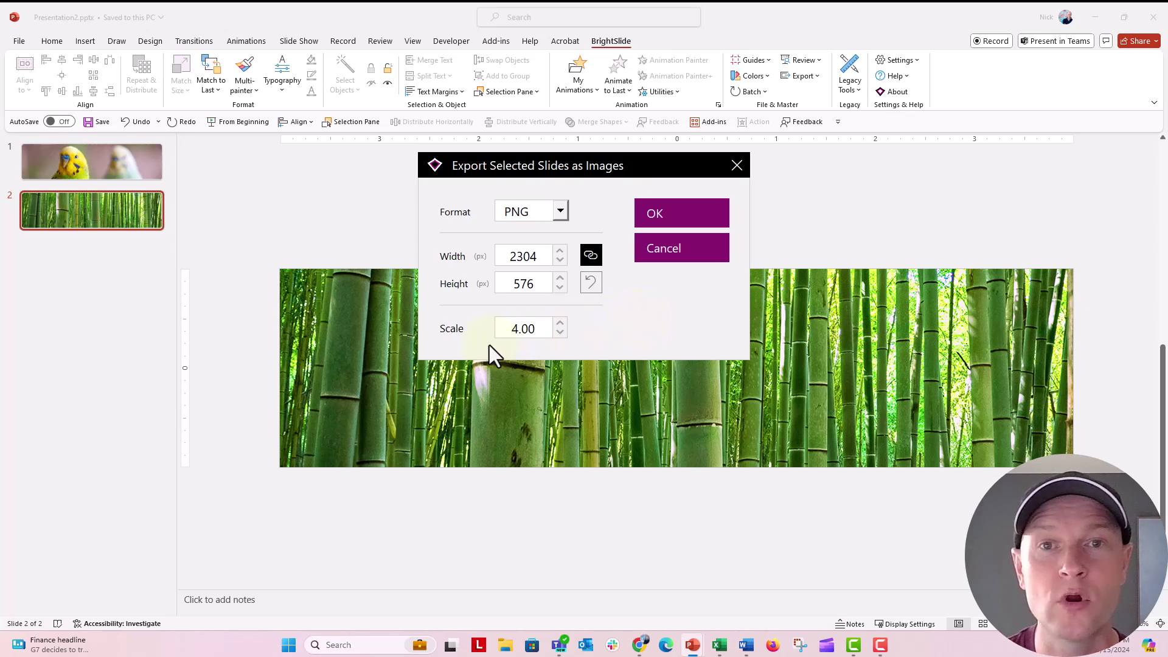
pyautogui.click(559, 332)
pyautogui.click(560, 332)
pyautogui.click(560, 332)
pyautogui.click(559, 332)
pyautogui.click(559, 332)
pyautogui.click(560, 332)
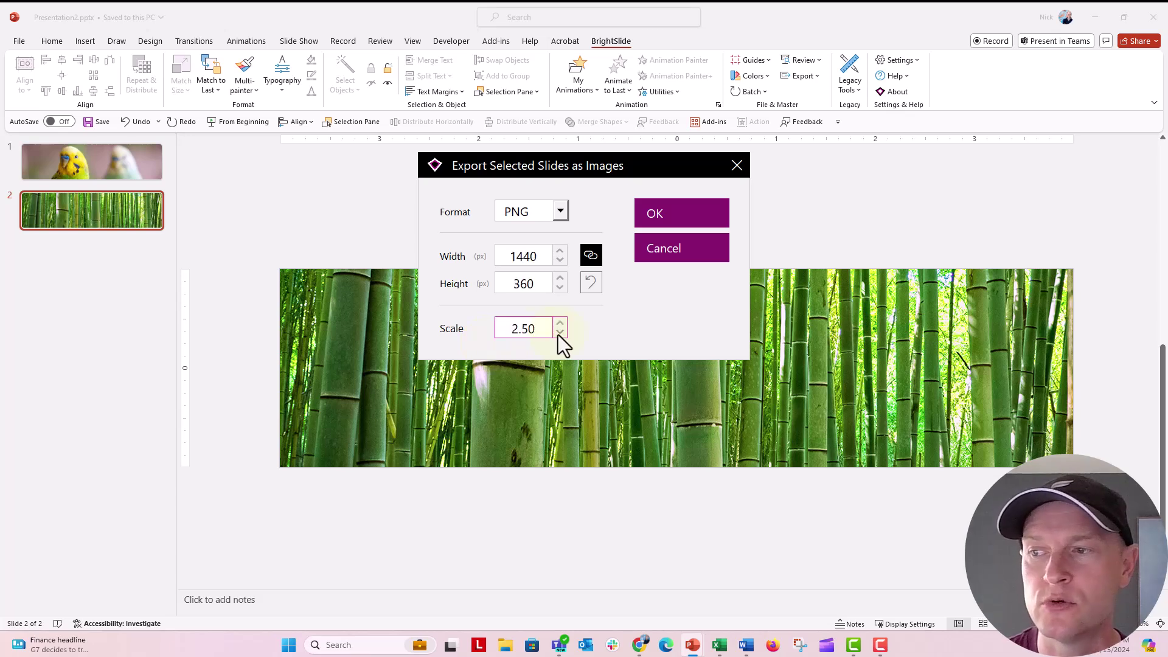
pyautogui.click(560, 332)
pyautogui.click(559, 332)
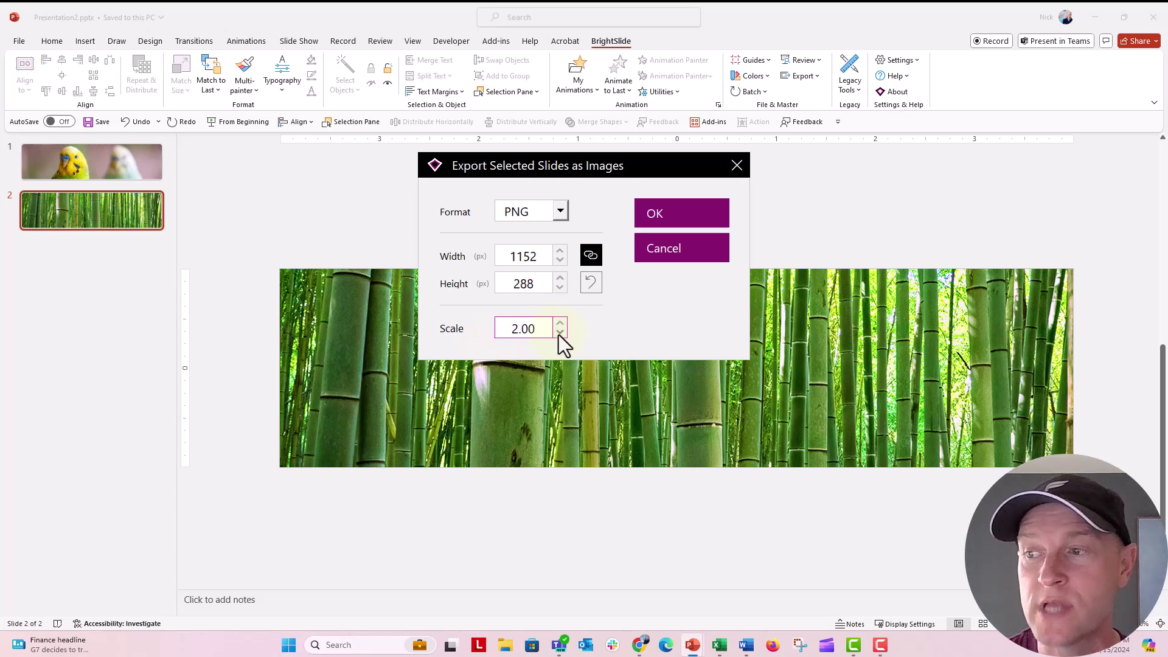
pyautogui.click(672, 219)
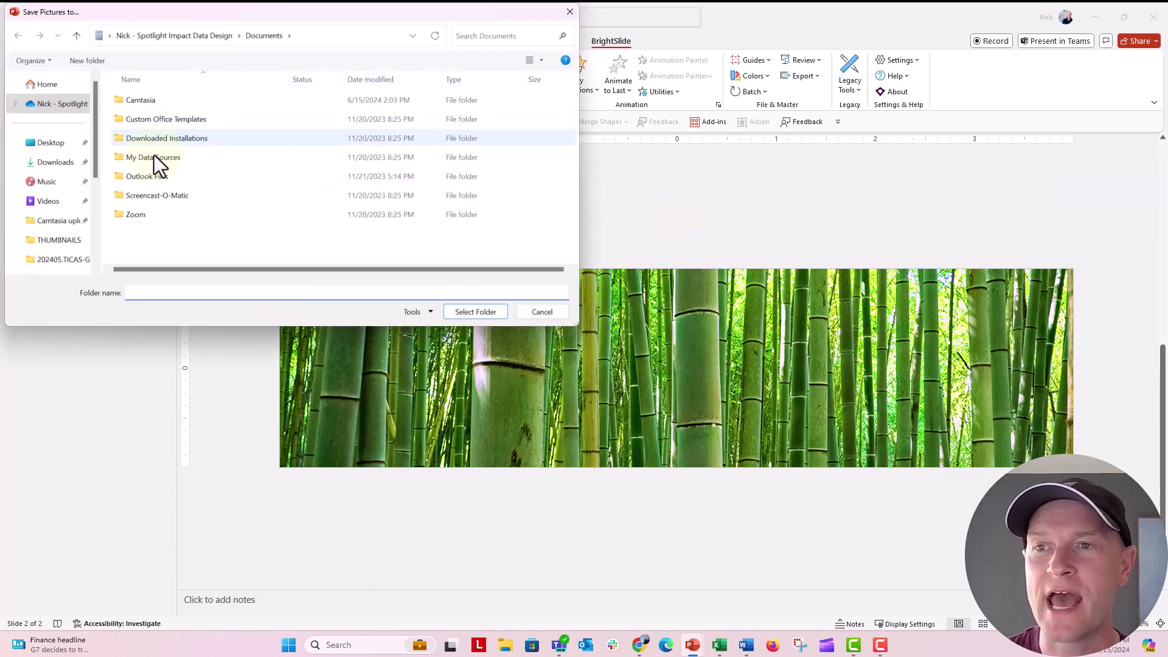
# Step: Save the slide PNG to the Desktop and open its folder
pyautogui.click(44, 144)
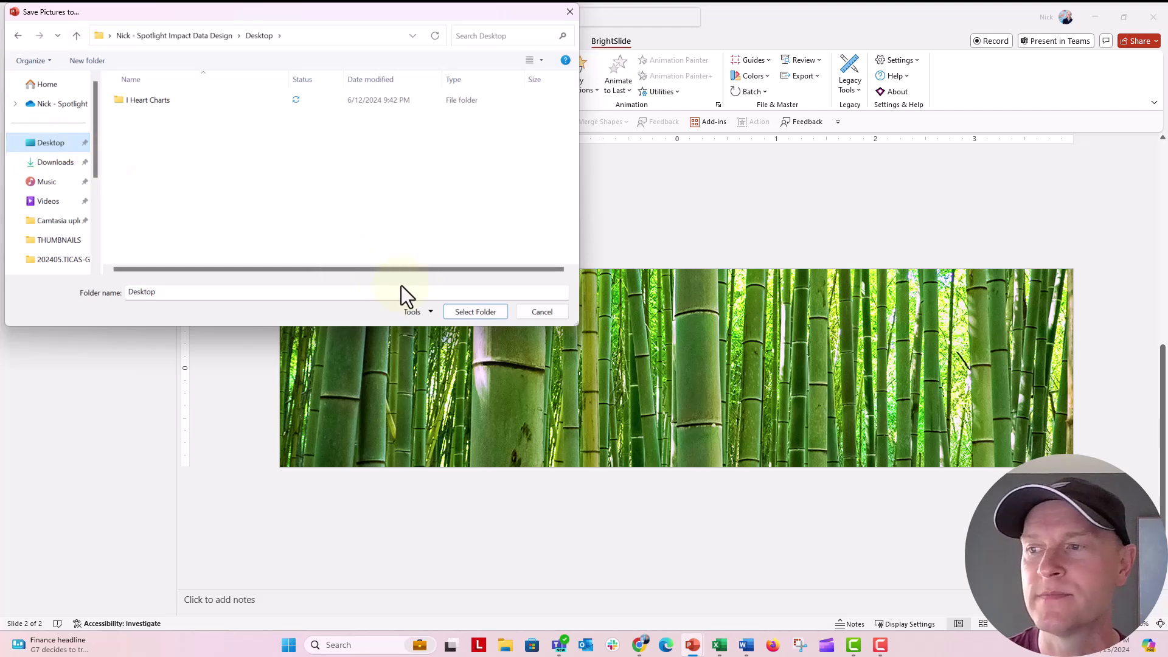
pyautogui.click(459, 310)
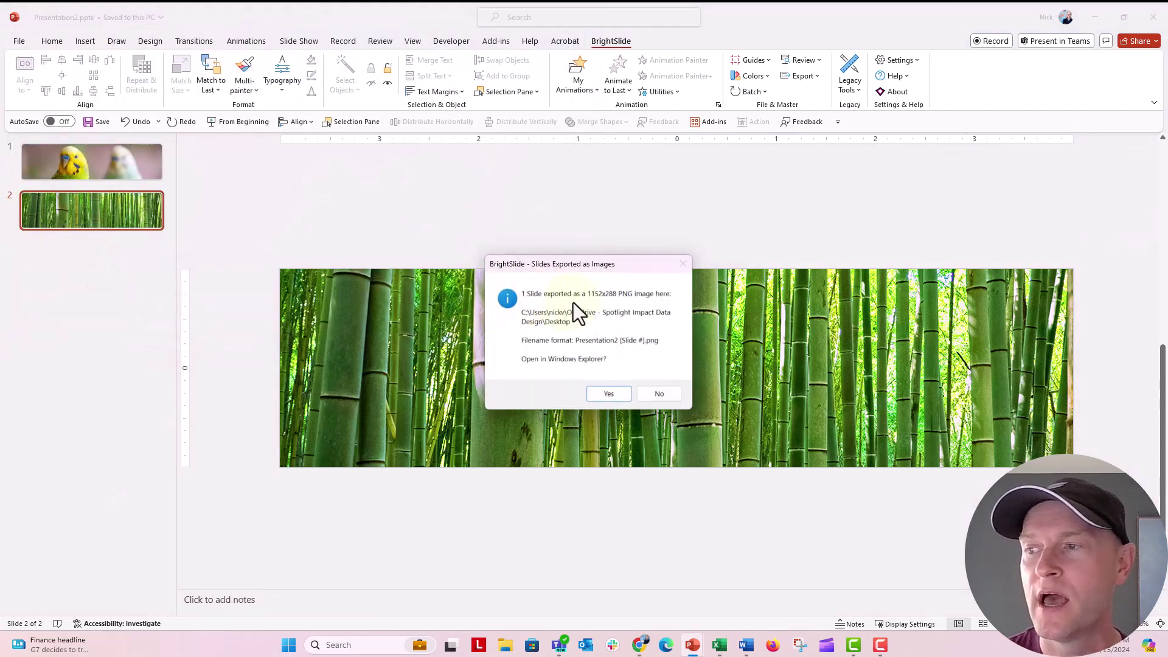
pyautogui.click(604, 392)
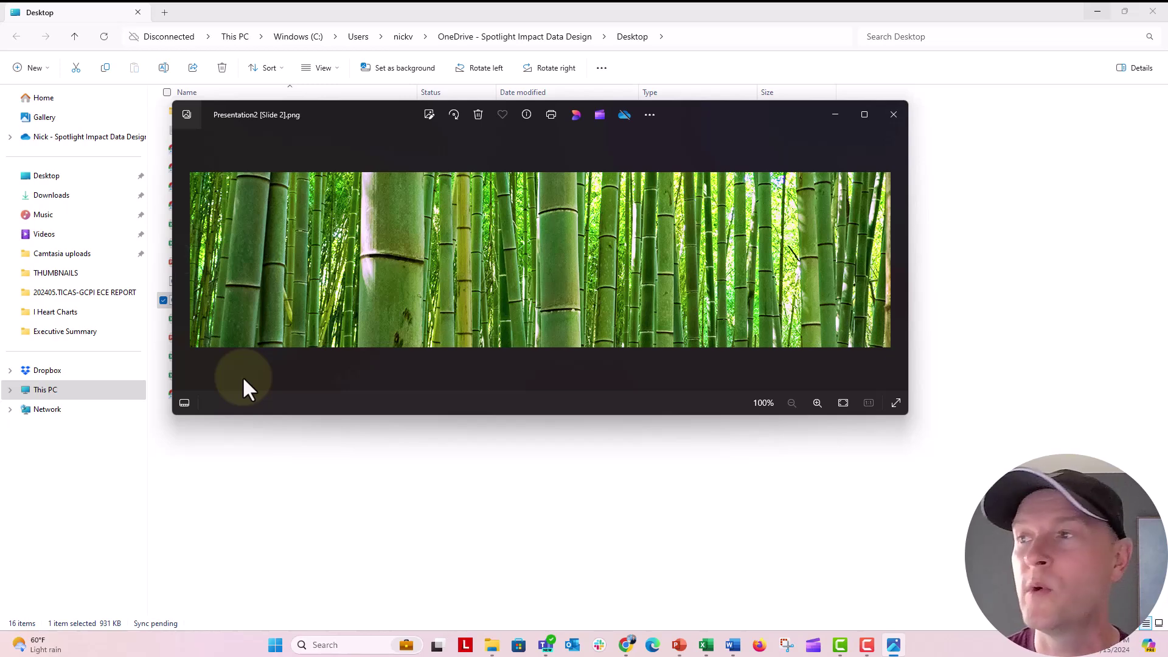
# Step: Minimize File Explorer and close the Photos viewer showing Presentation2 [Slide 2].png
pyautogui.click(1099, 11)
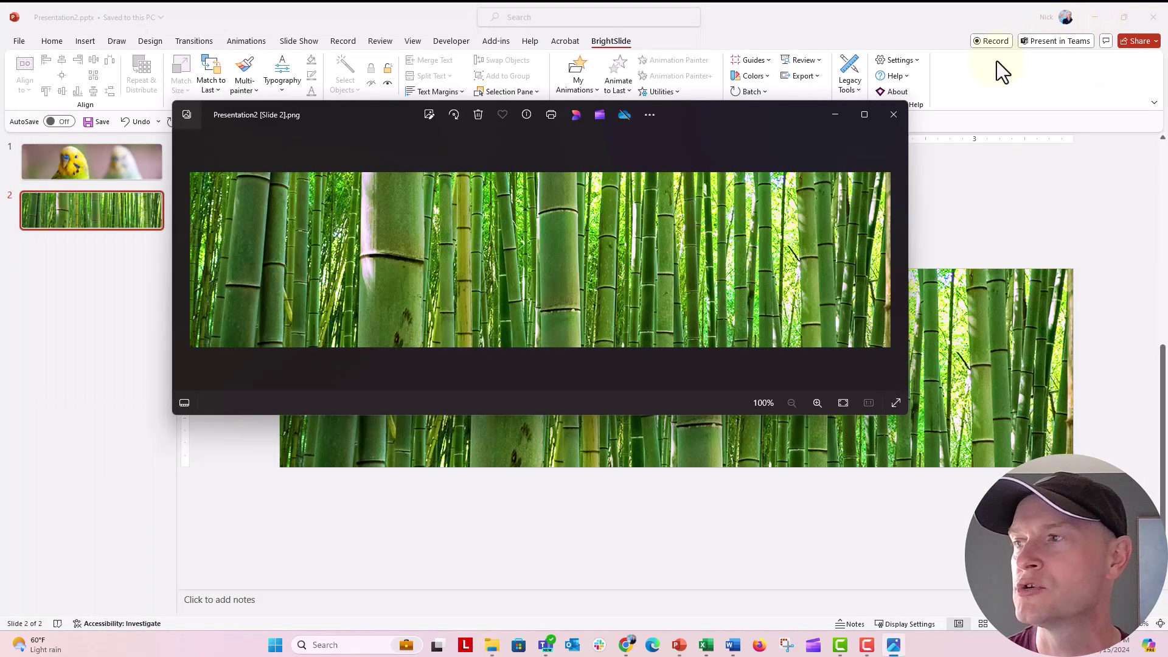
pyautogui.click(887, 114)
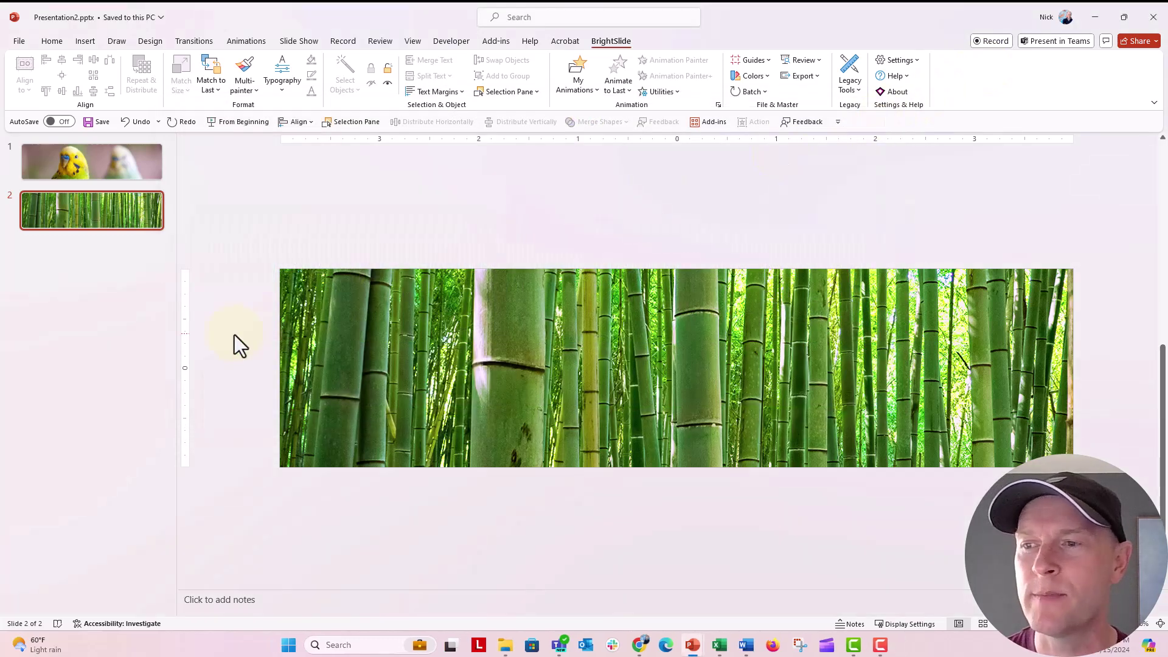